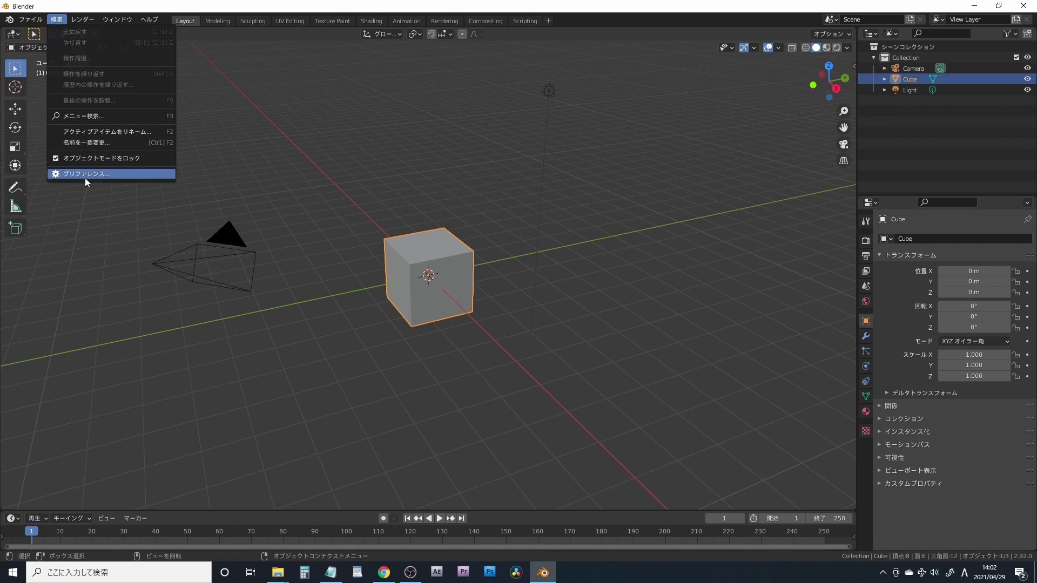
# Install the molecular_1.1.2_win.zip add-on from the Downloads folder through the preferences.
pyautogui.click(85, 174)
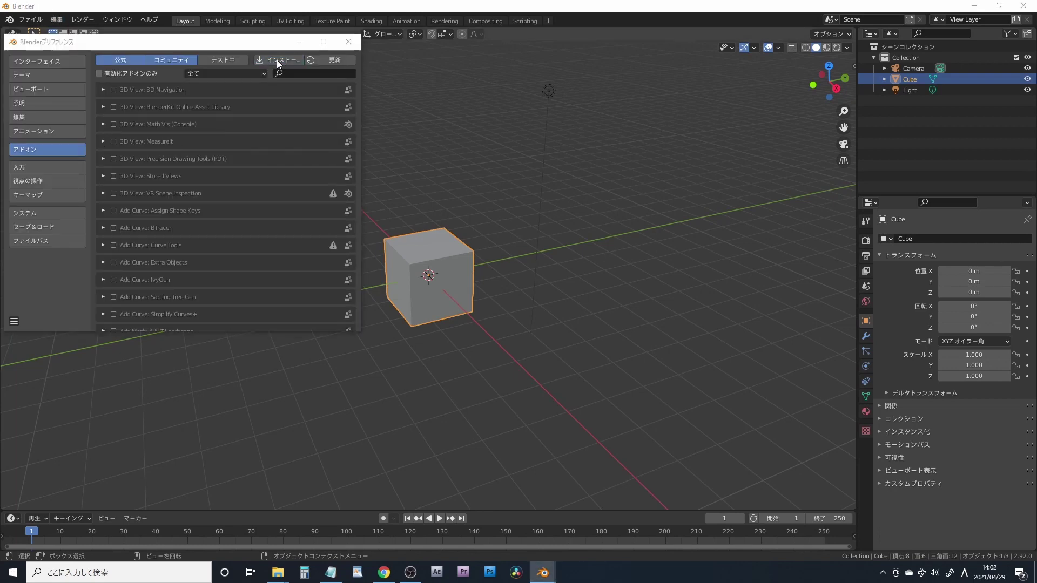
pyautogui.click(277, 59)
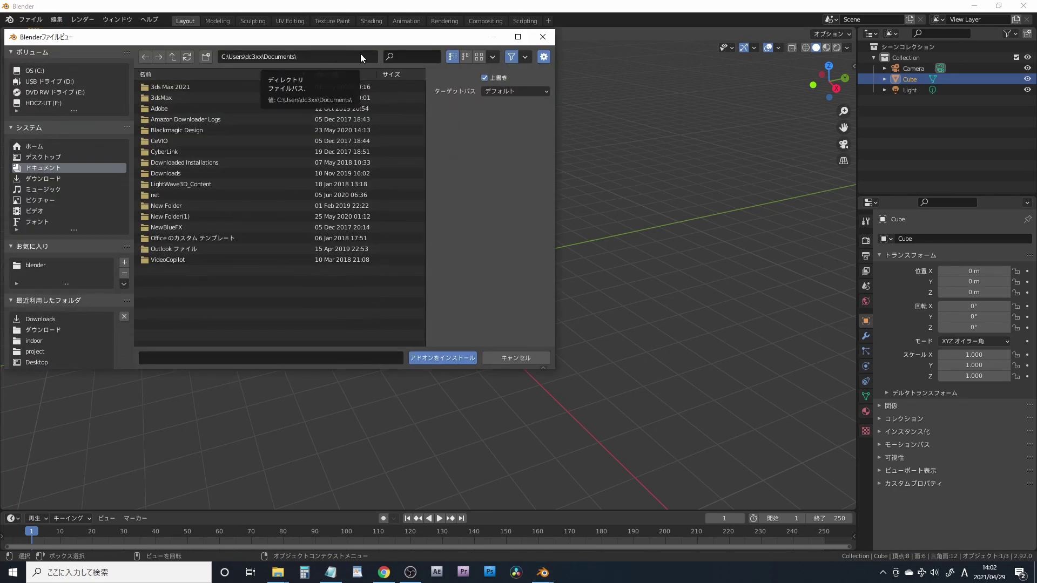
pyautogui.click(277, 572)
pyautogui.click(296, 547)
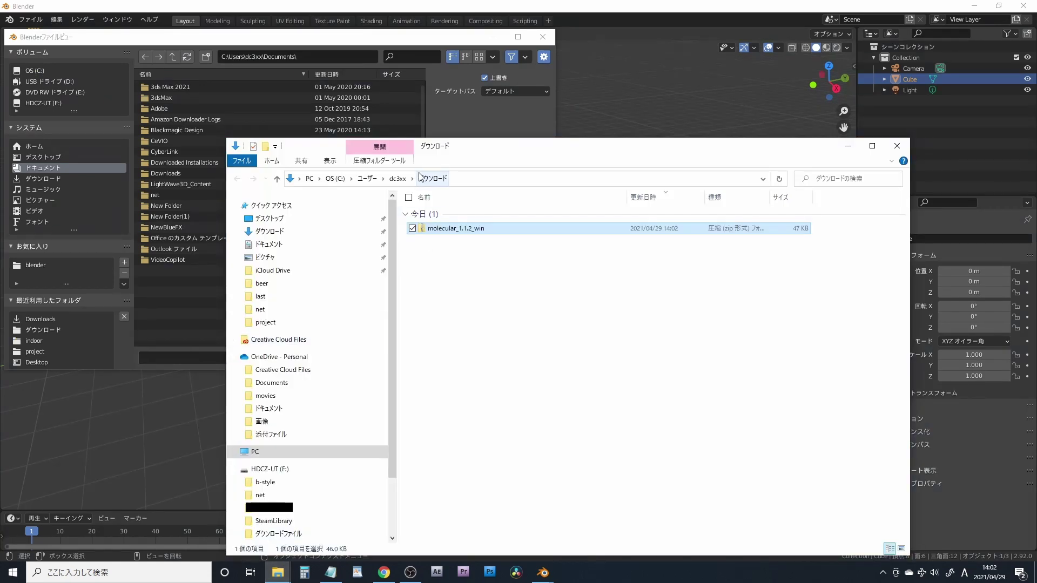
pyautogui.click(438, 178)
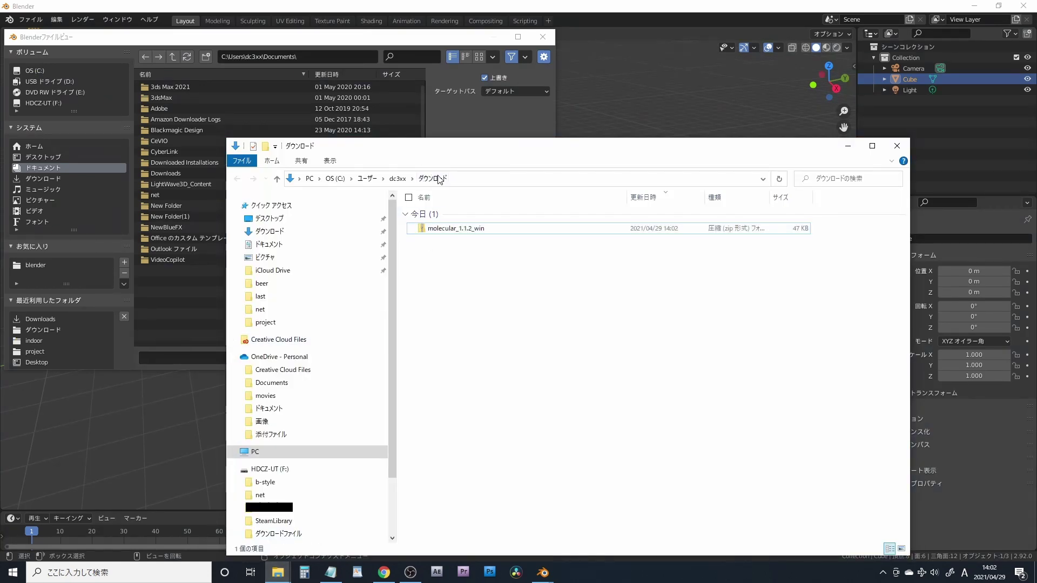
pyautogui.click(483, 179)
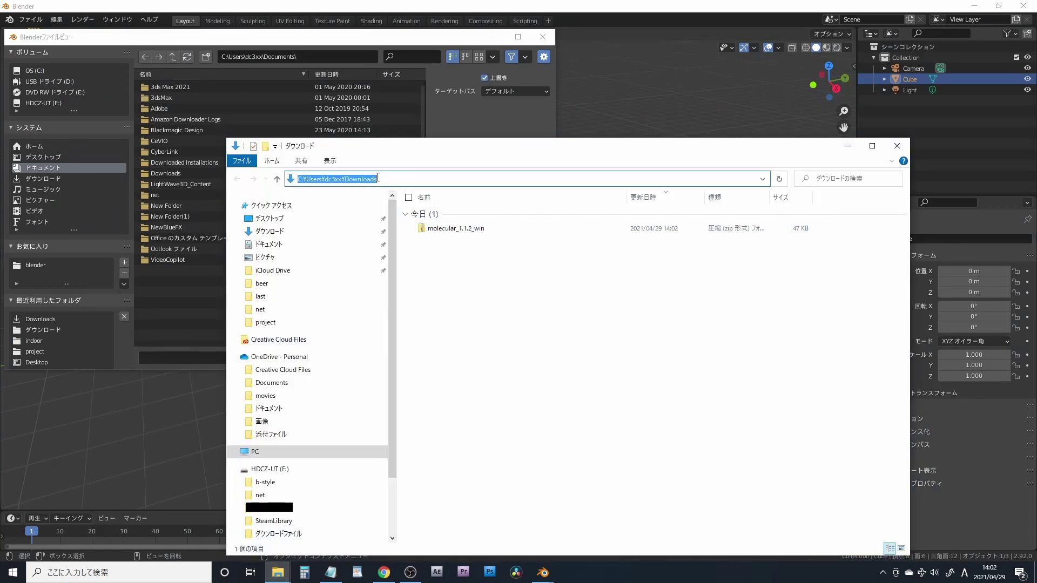
pyautogui.click(320, 56)
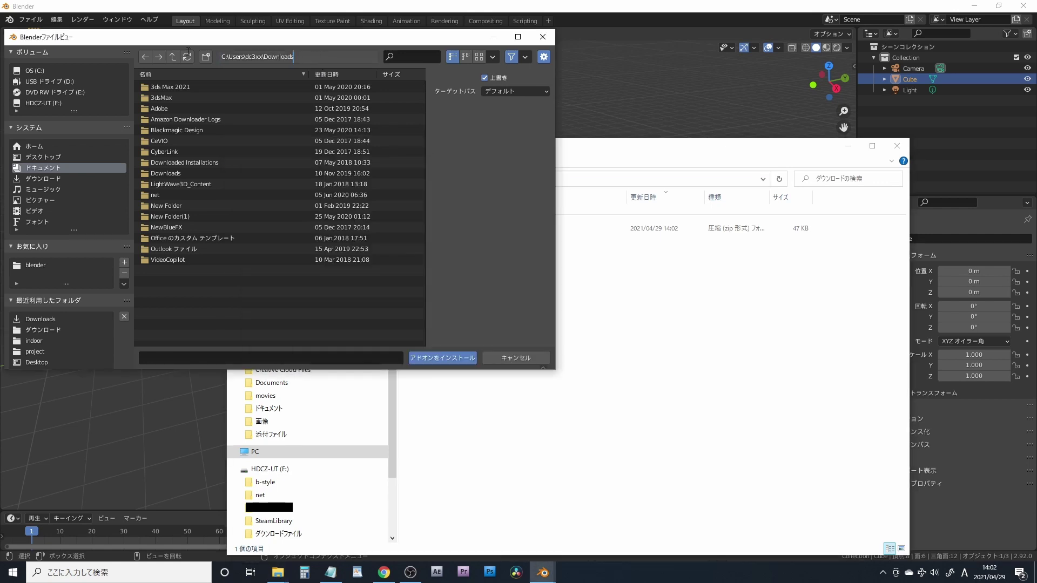
pyautogui.press('Return')
pyautogui.click(192, 86)
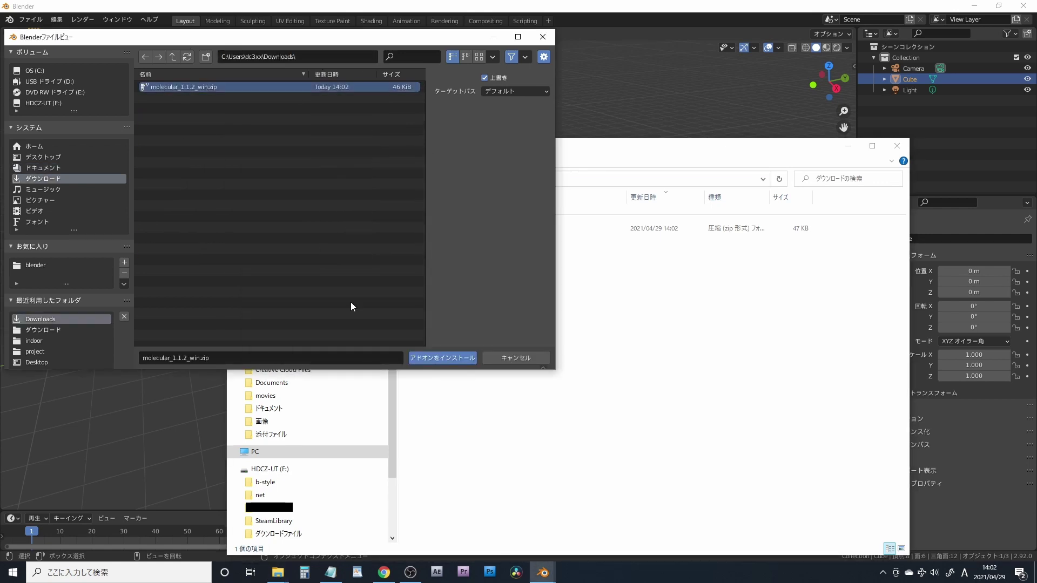
pyautogui.click(442, 358)
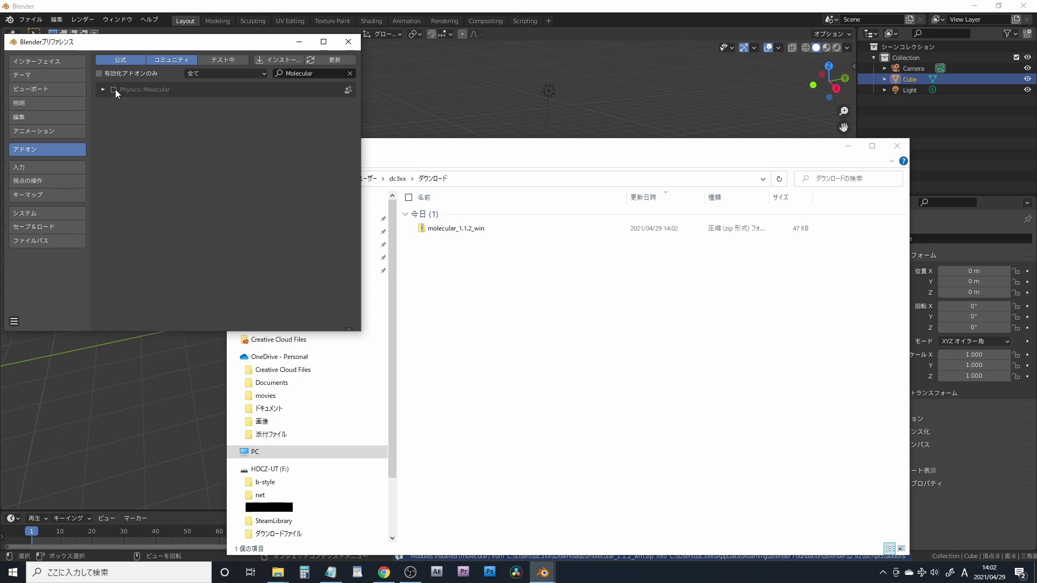
# Enable the Physics: Molecular add-on and save the preferences.
pyautogui.click(114, 89)
pyautogui.click(14, 321)
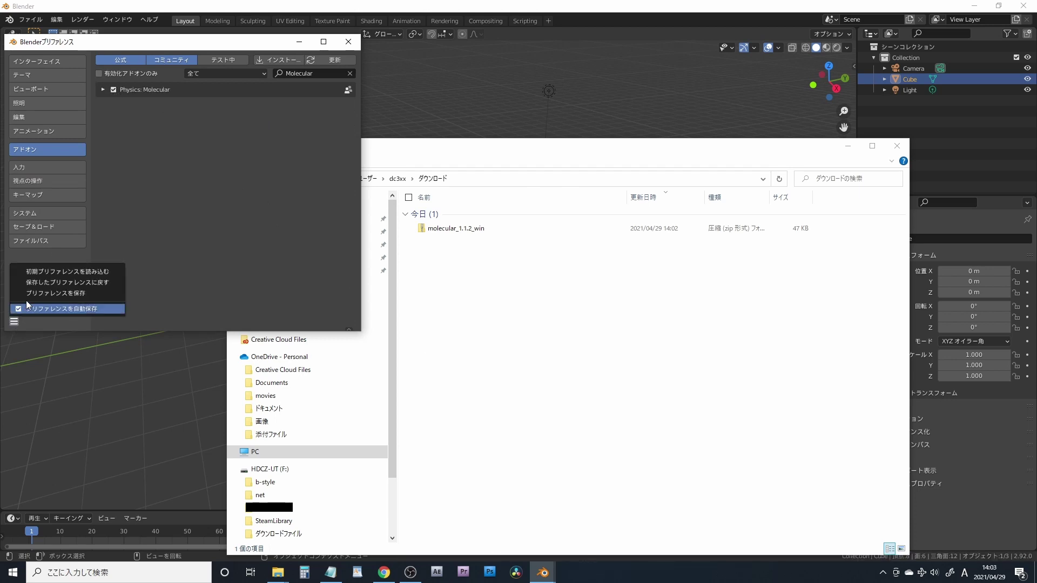
pyautogui.click(32, 293)
pyautogui.click(348, 42)
pyautogui.click(405, 77)
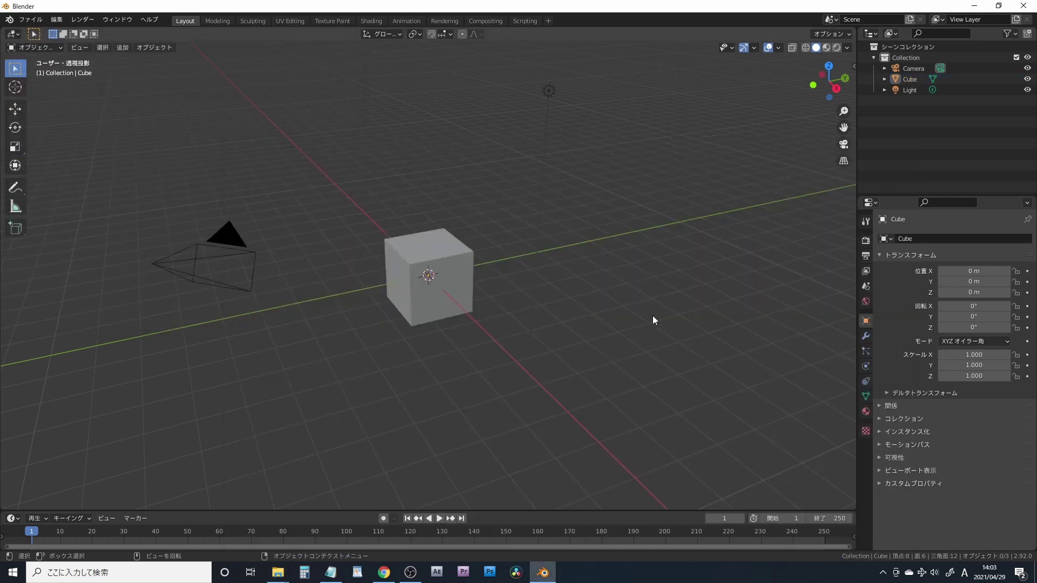
# Add a particle system to the default cube and look through its settings.
pyautogui.click(456, 283)
pyautogui.click(867, 350)
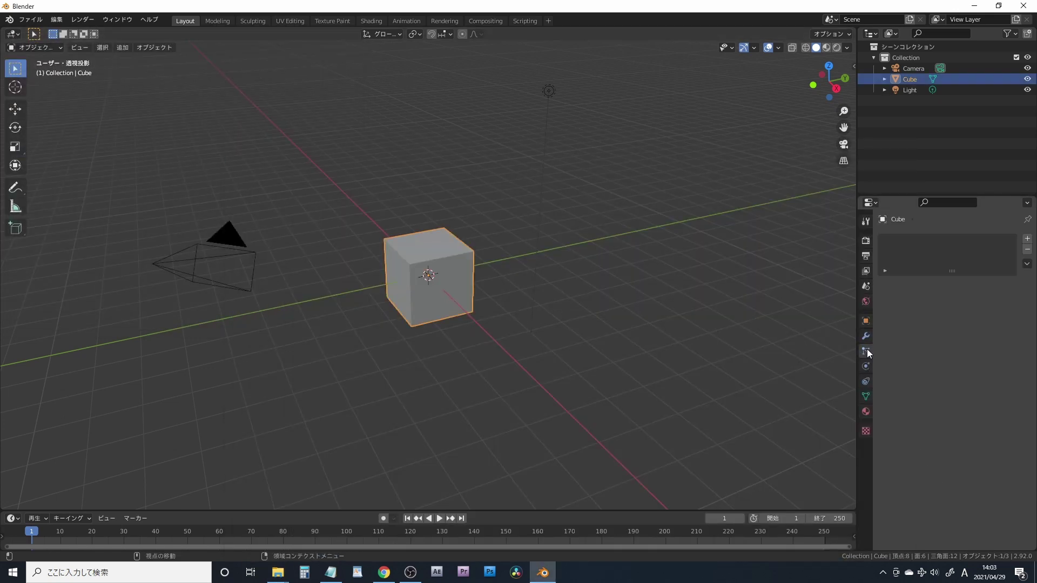
pyautogui.click(867, 363)
pyautogui.click(866, 351)
pyautogui.click(1027, 238)
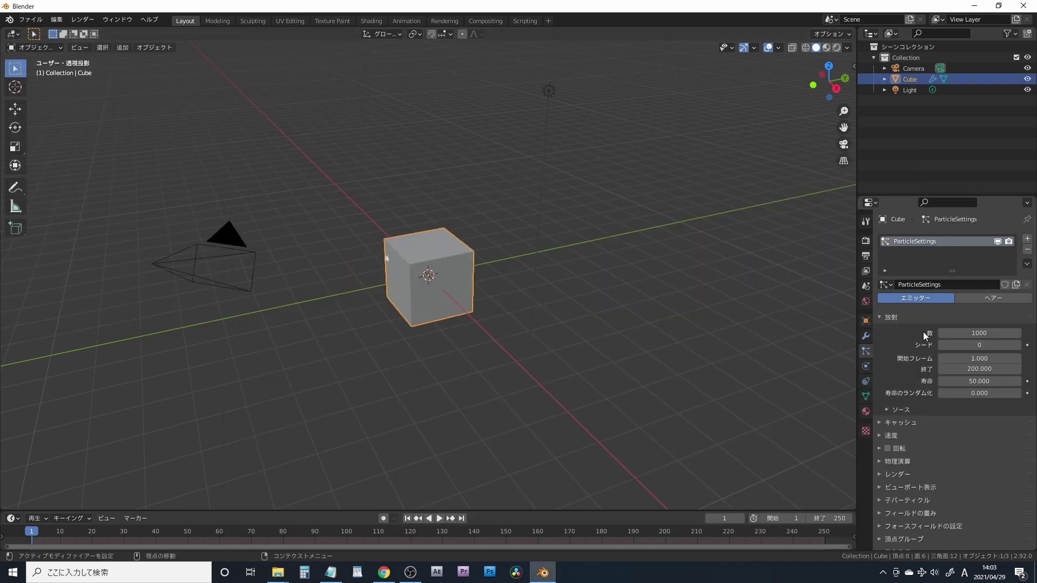
pyautogui.scroll(-2, 905, 433)
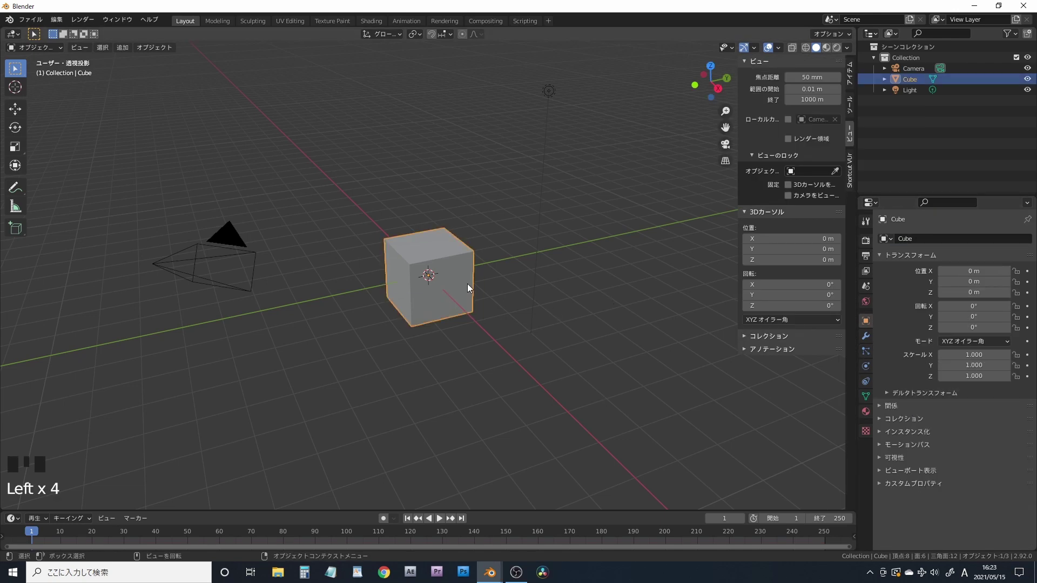
# Delete the default cube and add a UV sphere at the origin, seen from the front.
pyautogui.press('x')
pyautogui.click(422, 313)
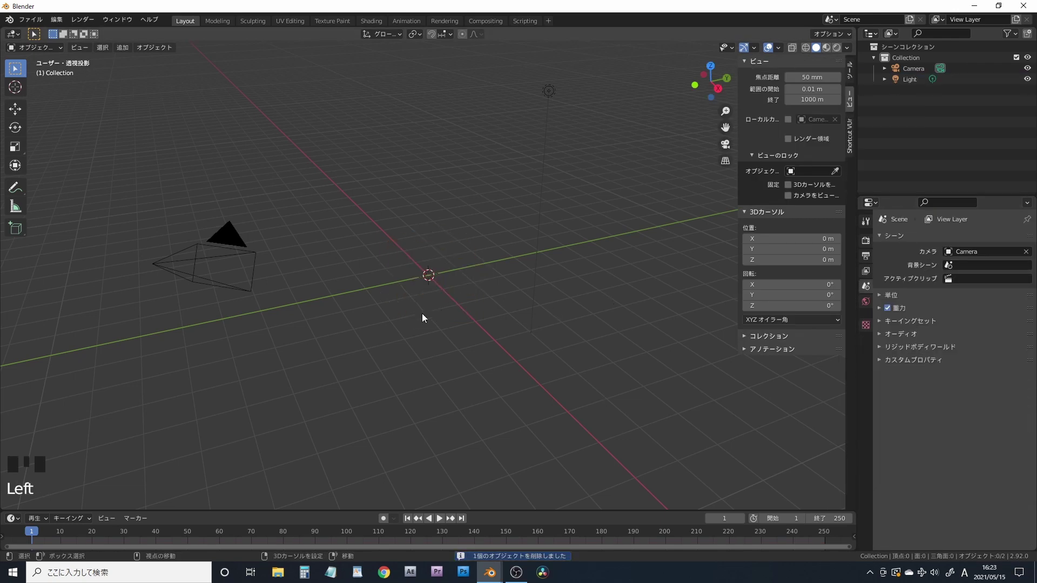
pyautogui.hotkey('shift', 'a')
pyautogui.moveTo(423, 310)
pyautogui.click(473, 346)
pyautogui.press('KP_1')
pyautogui.scroll(3, 472, 332)
# Give the sphere a Mirror modifier on the Z axis only and move its mesh down about 1.53 m along Z.
pyautogui.click(866, 336)
pyautogui.click(953, 238)
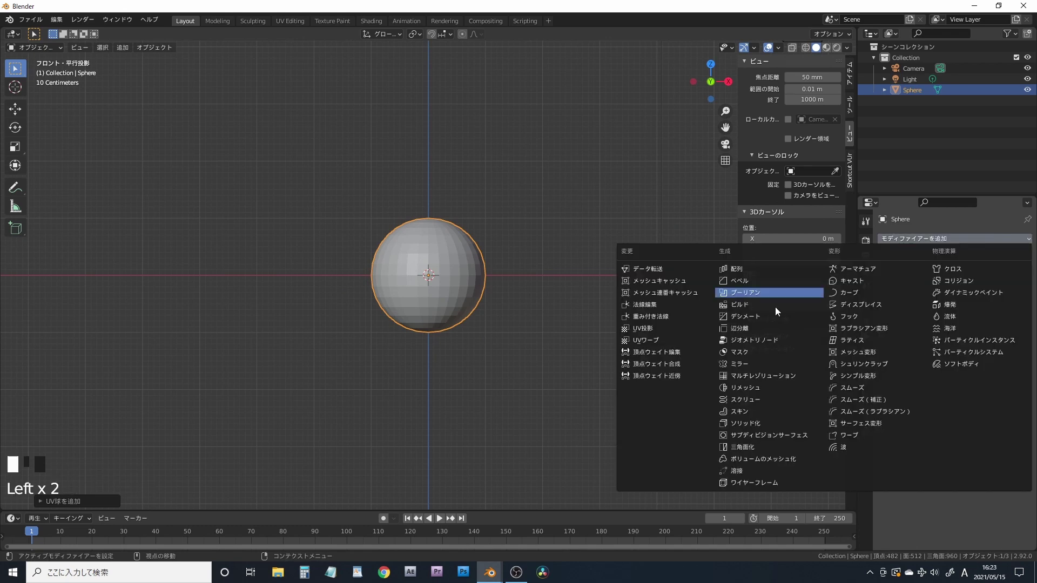
pyautogui.click(740, 364)
pyautogui.press('Tab')
pyautogui.press('g')
pyautogui.press('z')
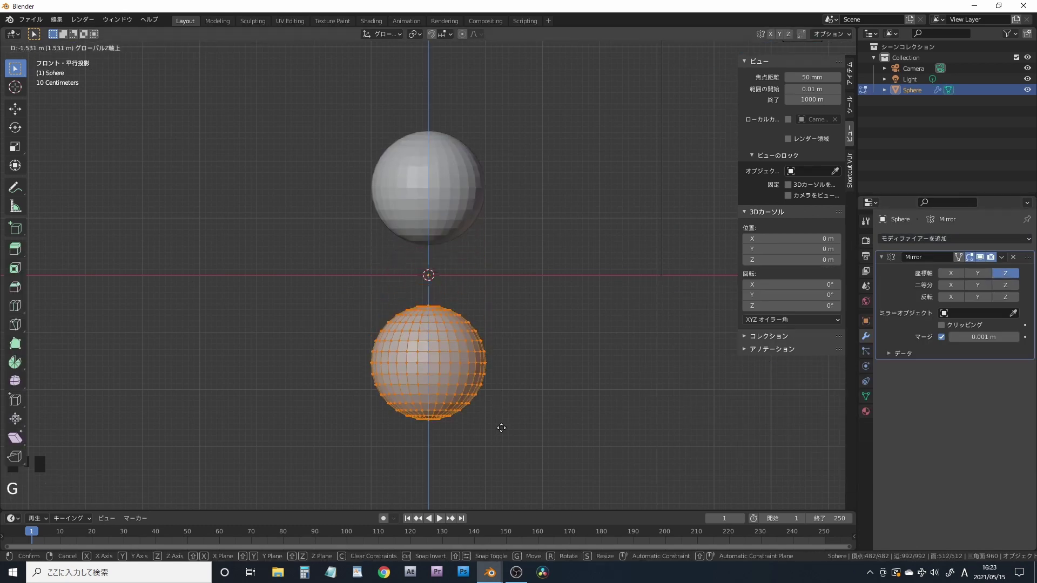
pyautogui.click(501, 427)
# Delete the vertices forming the top cap of the lower sphere.
pyautogui.scroll(2, 507, 375)
pyautogui.hotkey('alt', 'z')
pyautogui.click(378, 308)
pyautogui.moveTo(378, 308); pyautogui.dragTo(478, 332)
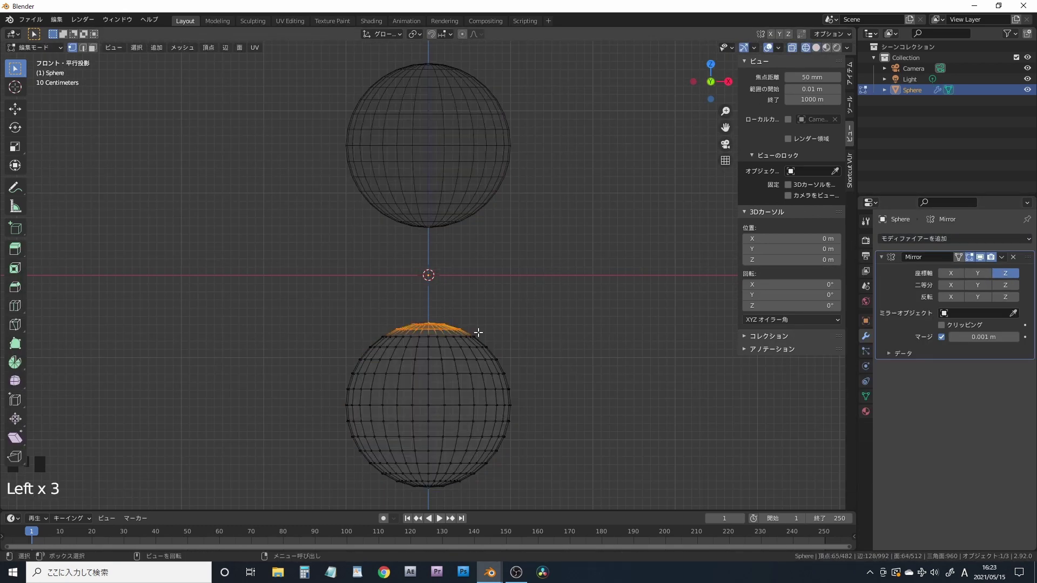
pyautogui.press('x')
pyautogui.click(478, 332)
# Extrude the lower sphere's open rim up to the mirror plane with the Mirror modifier's clipping enabled.
pyautogui.moveTo(373, 328); pyautogui.dragTo(488, 342)
pyautogui.press('e')
pyautogui.click(489, 279)
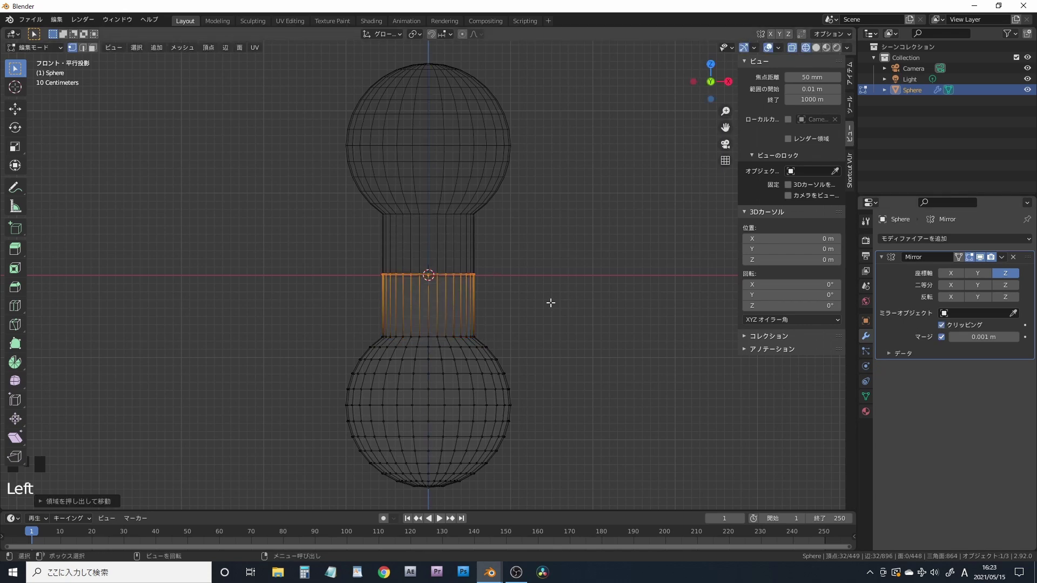
pyautogui.press('g')
# Add a loop cut halfway along the straight neck and scale the neck's rings inward to form a narrow waist.
pyautogui.hotkey('ctrl', 'r')
pyautogui.click(378, 268)
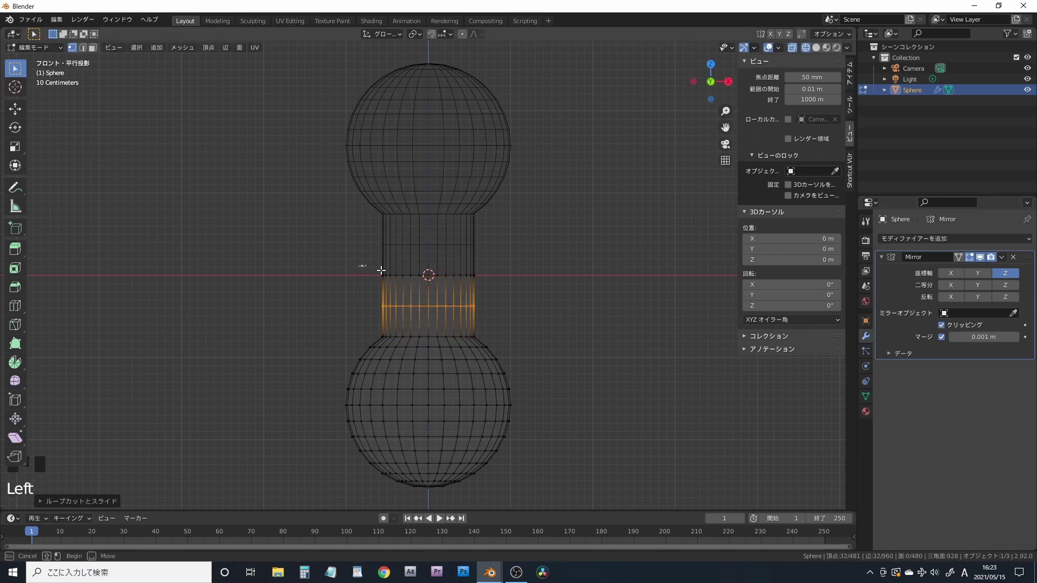
pyautogui.press('s')
pyautogui.click(367, 294)
pyautogui.moveTo(366, 293); pyautogui.dragTo(516, 324)
pyautogui.press('s')
pyautogui.click(476, 314)
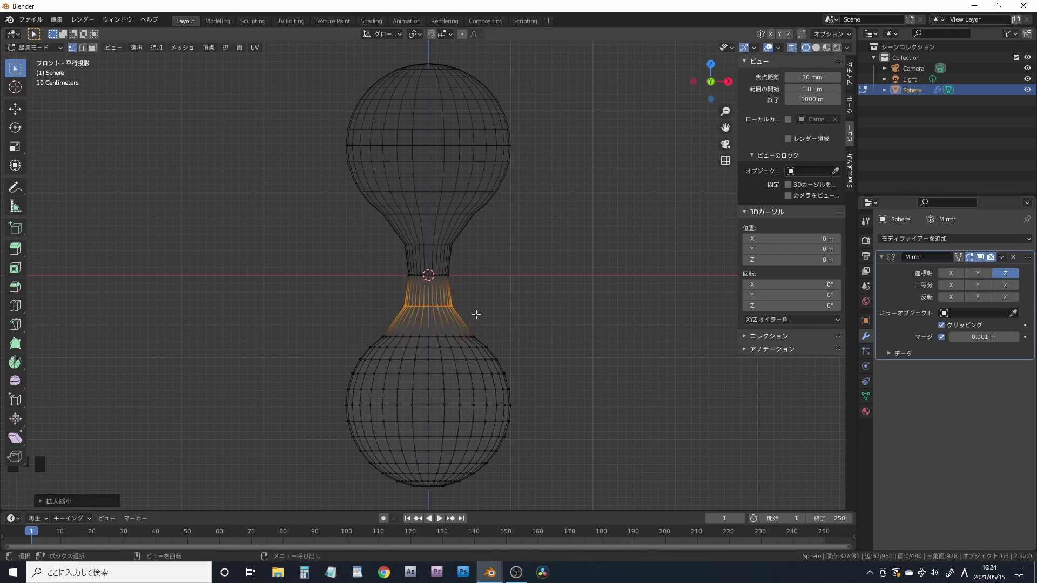
# Add a Solidify modifier to the hourglass with a thickness of -0.01 m.
pyautogui.press('Tab')
pyautogui.click(921, 240)
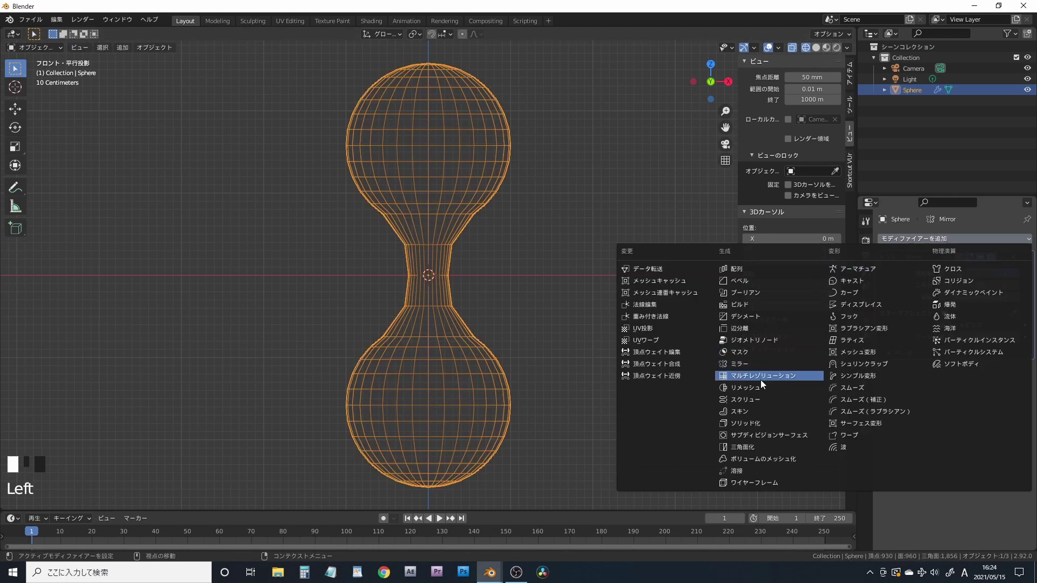
pyautogui.click(770, 423)
pyautogui.click(941, 401)
pyautogui.click(941, 400)
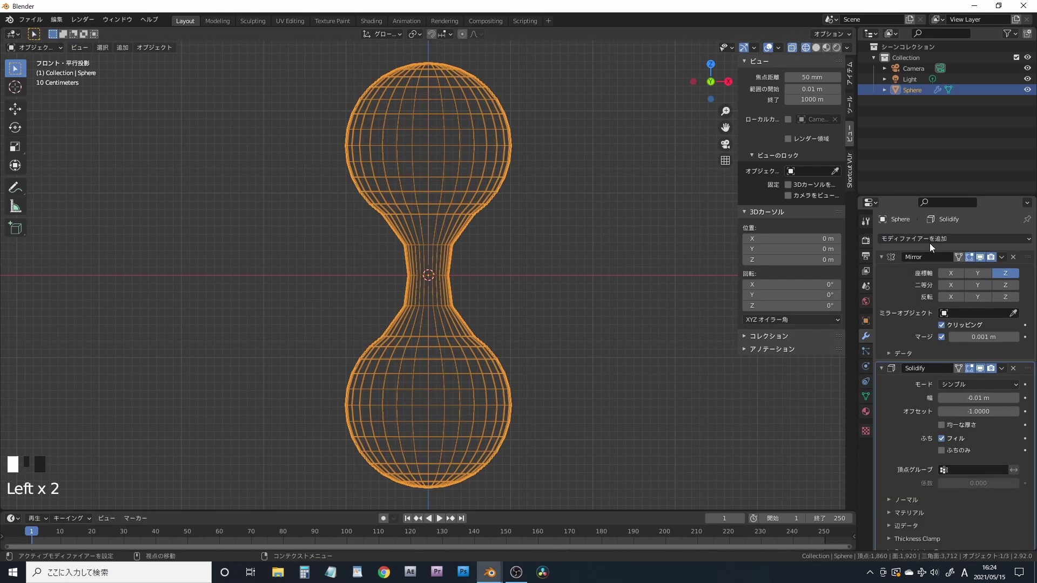
# Add a Subdivision Surface modifier with viewport level 2 and render level 3.
pyautogui.click(932, 240)
pyautogui.click(771, 435)
pyautogui.click(881, 272)
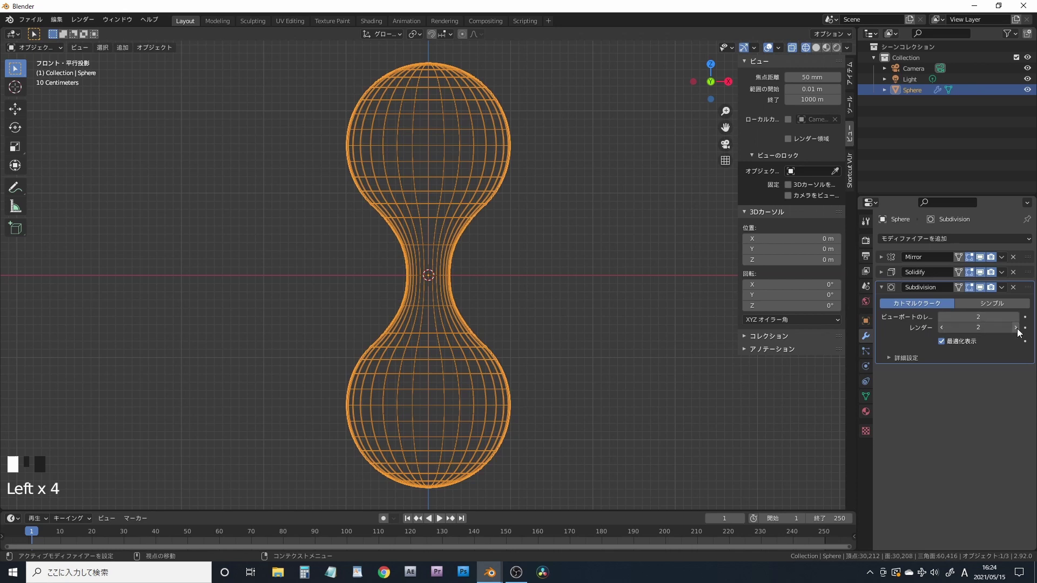
pyautogui.click(1017, 327)
# Scale the two neck rings slightly inward to make the waist thinner.
pyautogui.press('Tab')
pyautogui.moveTo(386, 269); pyautogui.dragTo(473, 310)
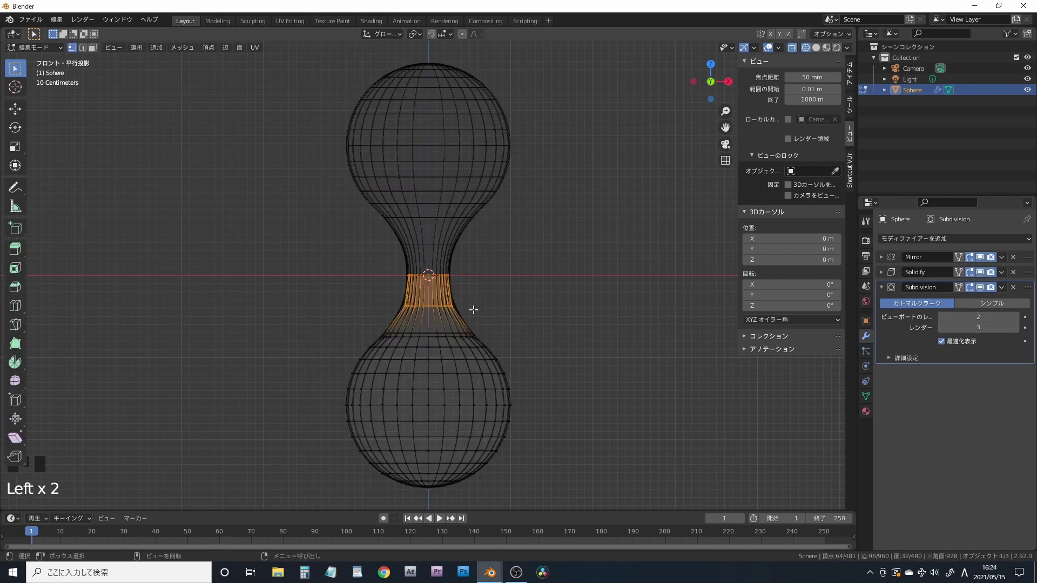
pyautogui.press('s')
pyautogui.click(469, 308)
pyautogui.click(487, 320)
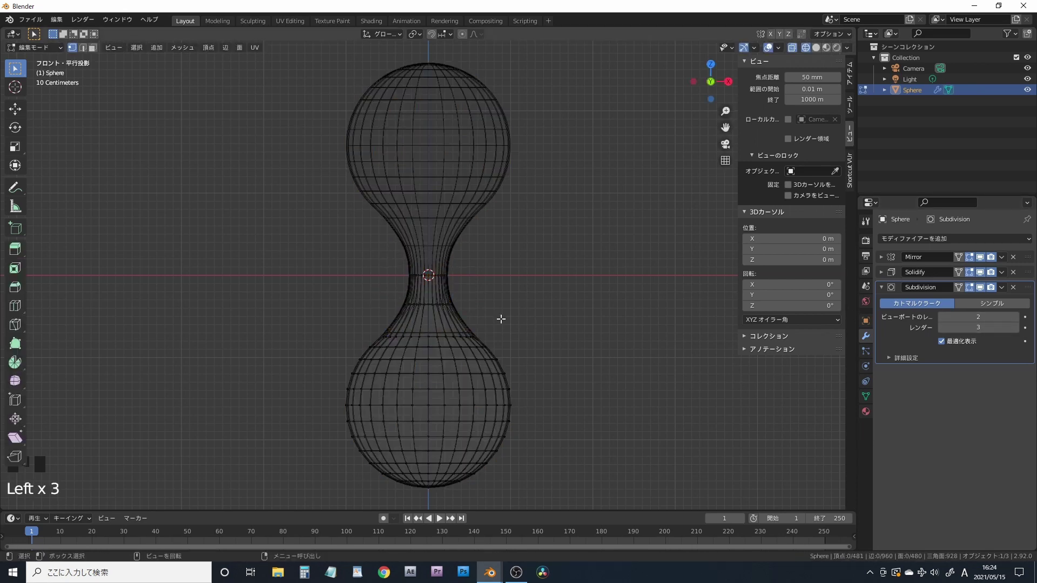
pyautogui.press('Tab')
pyautogui.click(559, 347)
# Move the lower bulb's vertices slightly up along Z to shorten the neck.
pyautogui.press('Tab')
pyautogui.moveTo(352, 324); pyautogui.dragTo(615, 460)
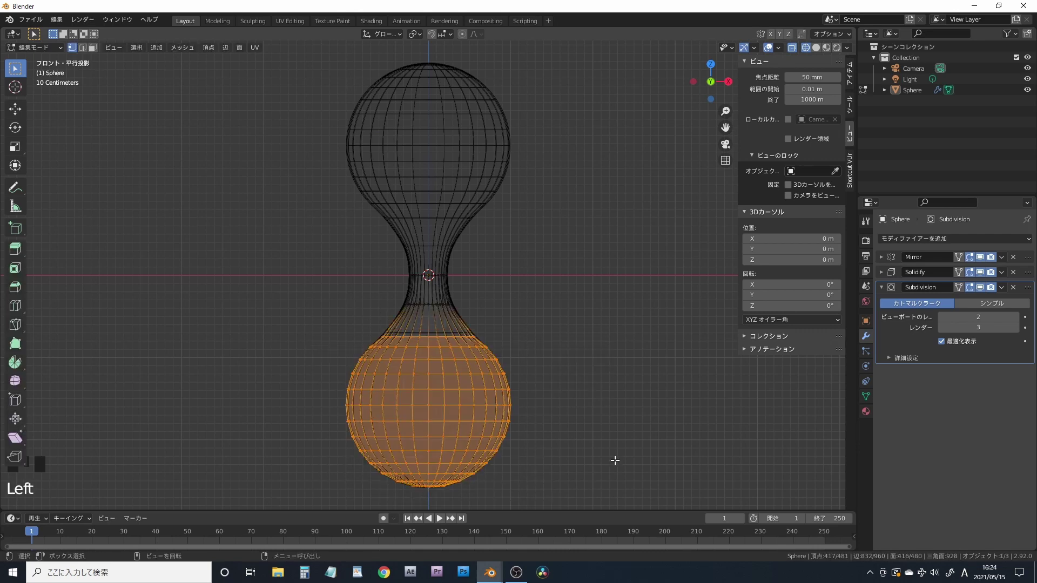
pyautogui.press('g')
pyautogui.press('z')
pyautogui.click(614, 455)
# Scale the loop in the lower half of the neck to about 0.9.
pyautogui.moveTo(391, 290); pyautogui.dragTo(482, 318)
pyautogui.press('s')
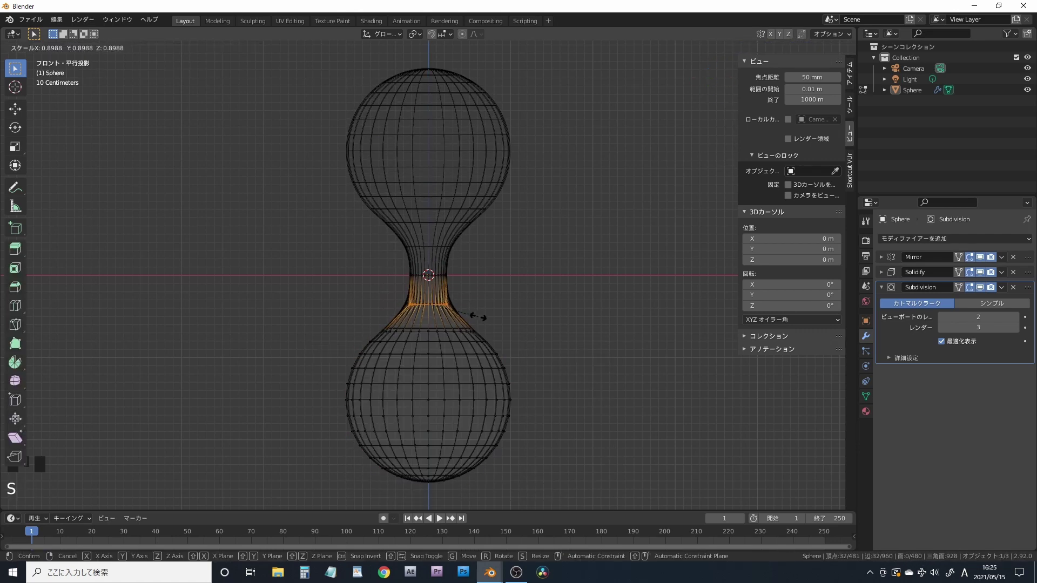
pyautogui.click(478, 317)
pyautogui.click(562, 384)
pyautogui.scroll(-1, 562, 384)
pyautogui.scroll(1, 561, 382)
# Return to object mode and examine the hourglass shape in solid shading.
pyautogui.press('Tab')
pyautogui.press('z')
pyautogui.click(539, 371)
pyautogui.rightClick(462, 369)
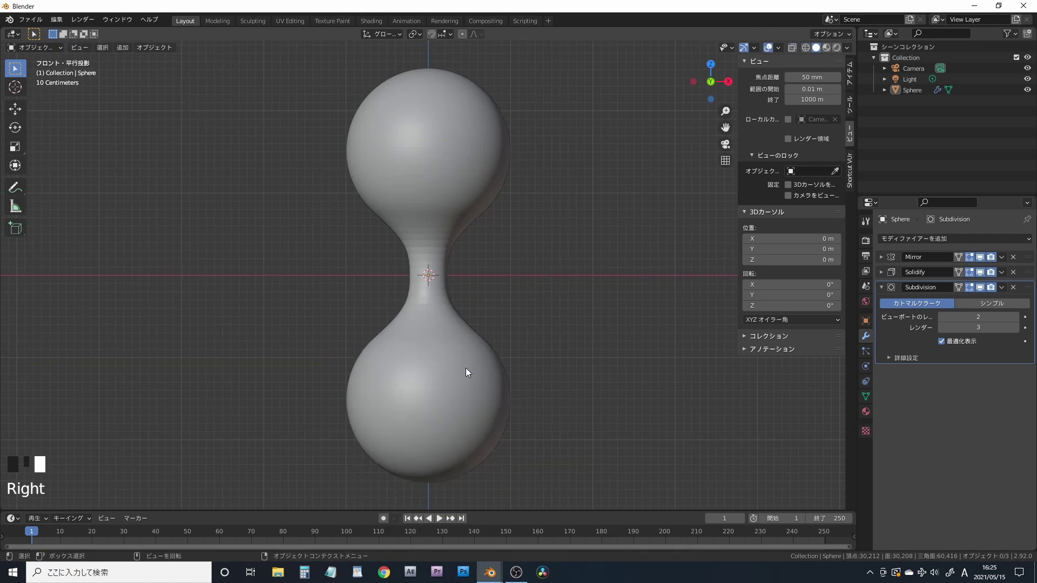
pyautogui.rightClick(466, 368)
# Set the render engine to Cycles with GPU compute as the device.
pyautogui.click(866, 240)
pyautogui.click(981, 239)
pyautogui.click(981, 274)
pyautogui.click(987, 266)
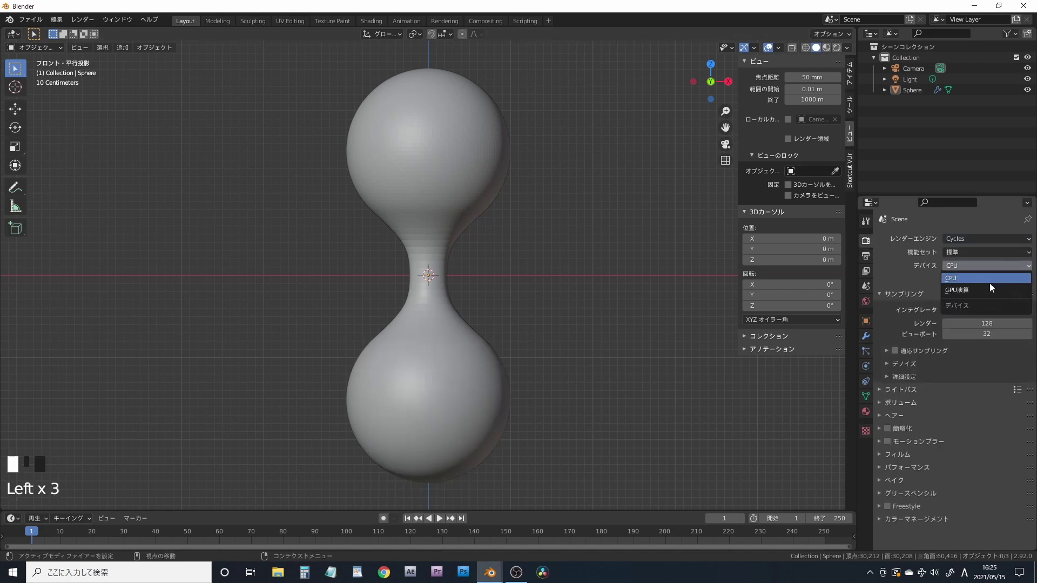
pyautogui.click(990, 290)
# Add a cube in wireframe display, scale it down and place it inside the lower bulb.
pyautogui.click(805, 47)
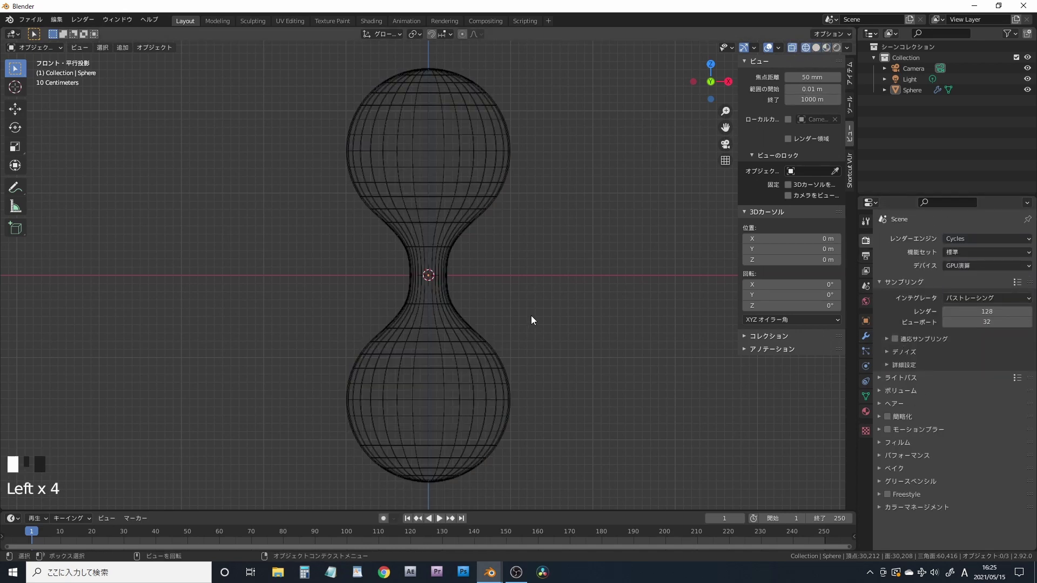
pyautogui.hotkey('shift', 'a')
pyautogui.moveTo(478, 361)
pyautogui.click(536, 354)
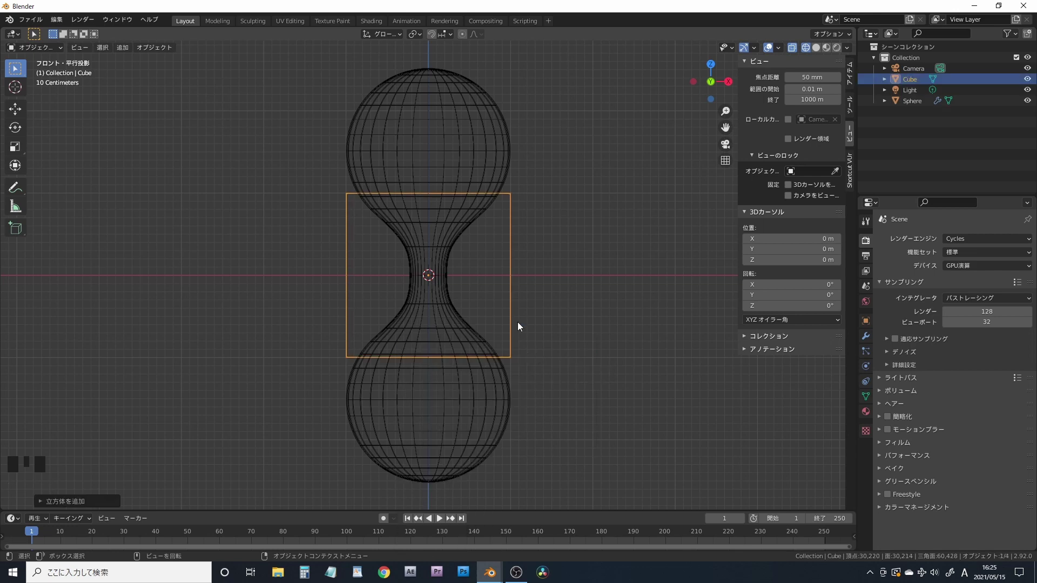
pyautogui.press('s')
pyautogui.press('g')
pyautogui.click(480, 437)
# Add a particle system to the small cube with end frame 1 and a lifetime of 800.
pyautogui.click(866, 351)
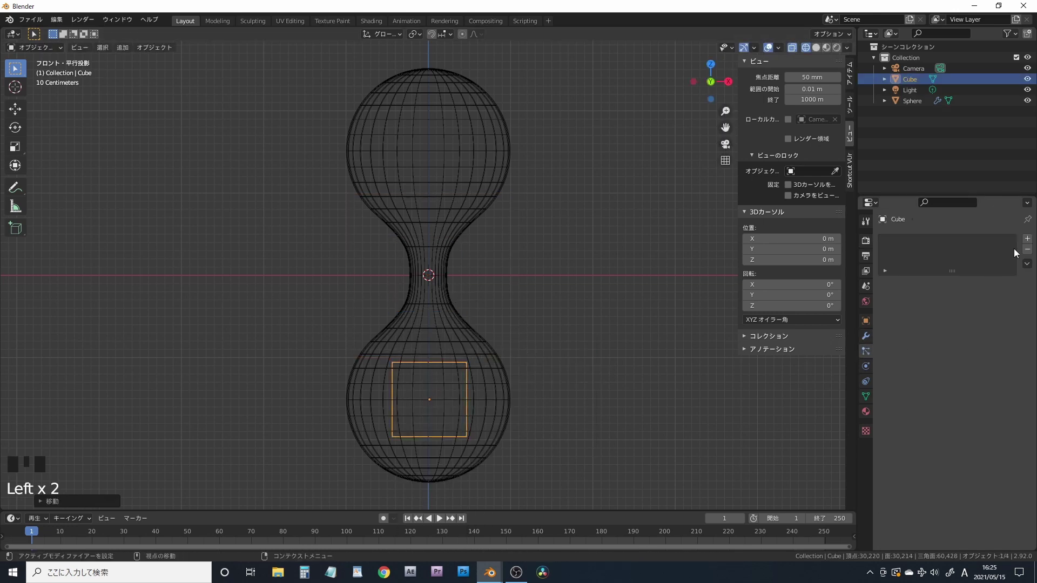
pyautogui.click(1027, 239)
pyautogui.moveTo(990, 369); pyautogui.dragTo(975, 357)
pyautogui.write('250')
pyautogui.press('Return')
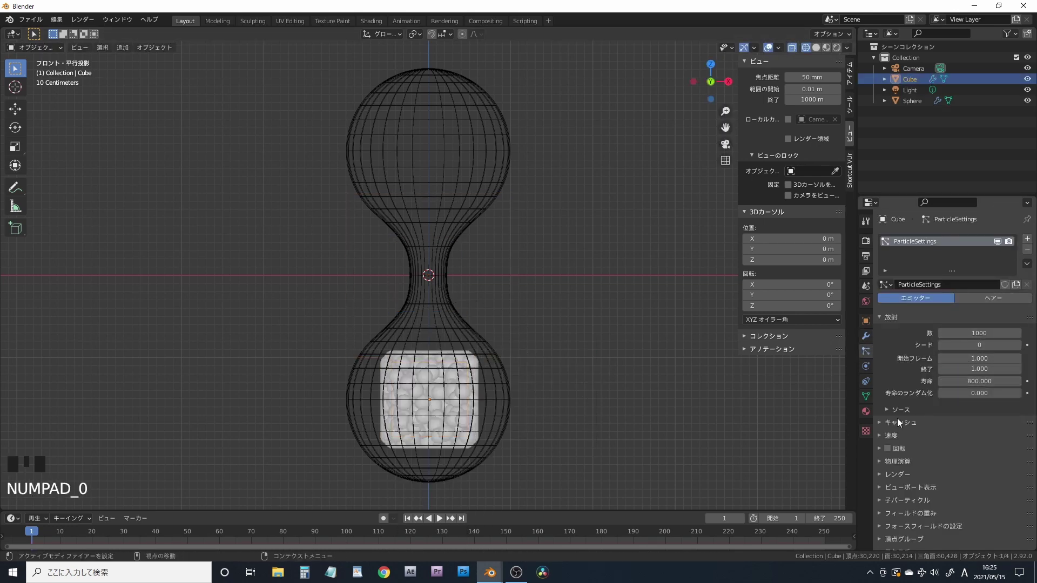
# Set the particles' normal velocity to 0 m/s.
pyautogui.click(892, 412)
pyautogui.scroll(-4, 886, 400)
pyautogui.click(888, 424)
pyautogui.scroll(-9, 883, 424)
pyautogui.click(884, 425)
pyautogui.scroll(-3, 913, 408)
pyautogui.moveTo(950, 374); pyautogui.dragTo(940, 374)
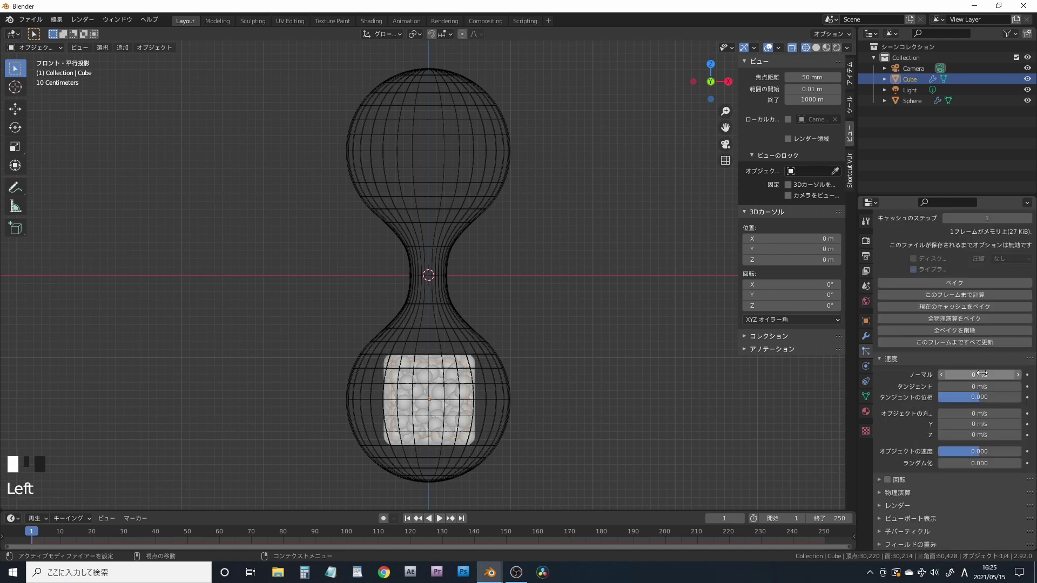
# Enable particle rotation and set its randomization to 0.150.
pyautogui.scroll(-5, 888, 415)
pyautogui.click(887, 414)
pyautogui.doubleClick(984, 443)
pyautogui.scroll(-5, 918, 435)
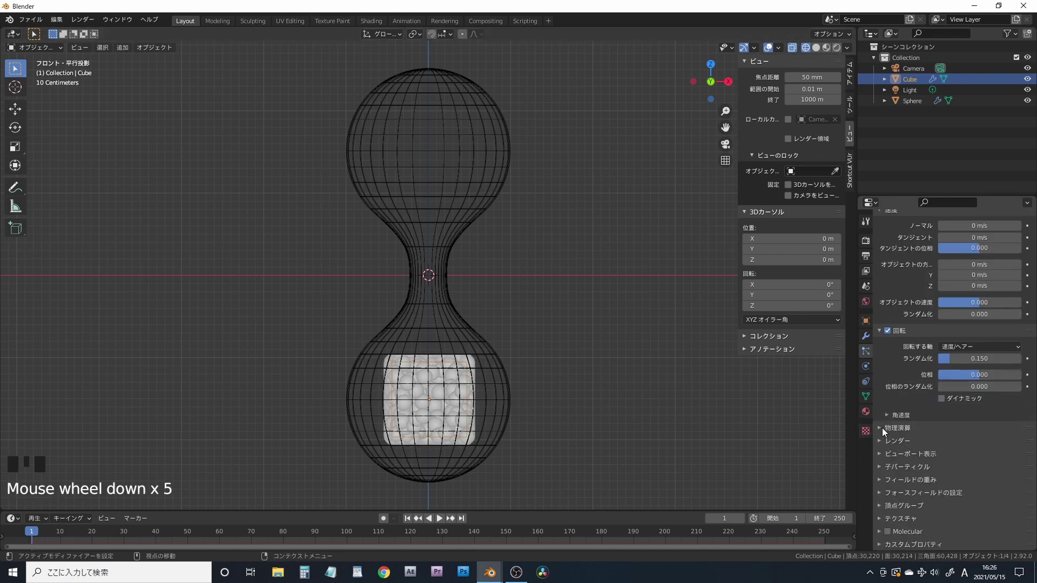
# Let particle size affect collisions in the particle physics settings and open the particle render settings.
pyautogui.click(883, 428)
pyautogui.scroll(-3, 908, 426)
pyautogui.click(887, 416)
pyautogui.scroll(-2, 891, 424)
pyautogui.scroll(-2, 895, 432)
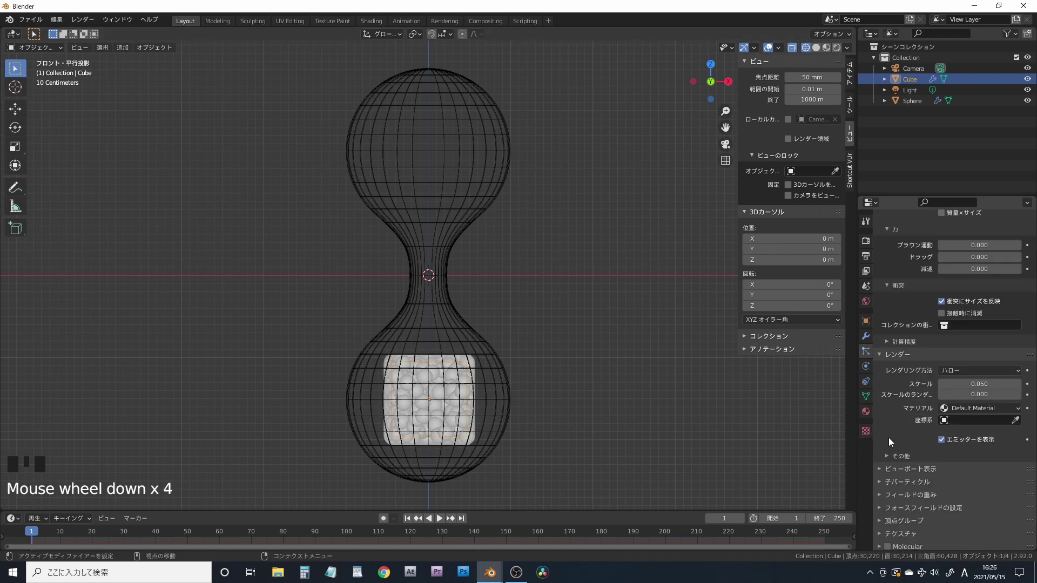
# Add a second cube and place it beside the hourglass, level with the lower bulb.
pyautogui.click(620, 358)
pyautogui.hotkey('shift', 'a')
pyautogui.click(668, 349)
pyautogui.press('g')
pyautogui.click(633, 402)
pyautogui.press('g')
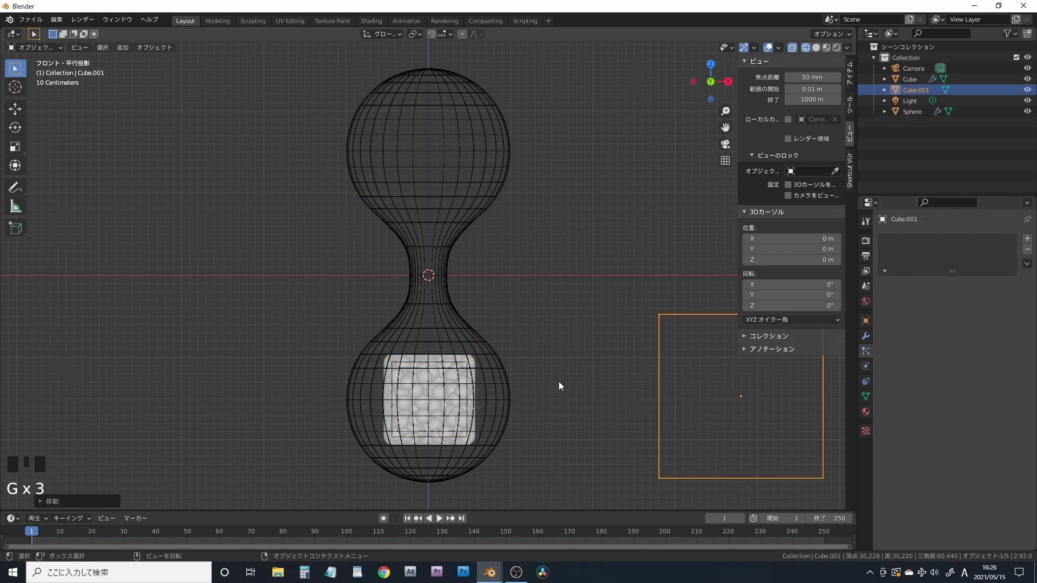
pyautogui.click(559, 381)
# Render the small cube's particles as instances of Cube.001 at scale 0.090 and hide the emitter in renders.
pyautogui.click(432, 389)
pyautogui.scroll(-20, 905, 382)
pyautogui.click(980, 390)
pyautogui.click(990, 451)
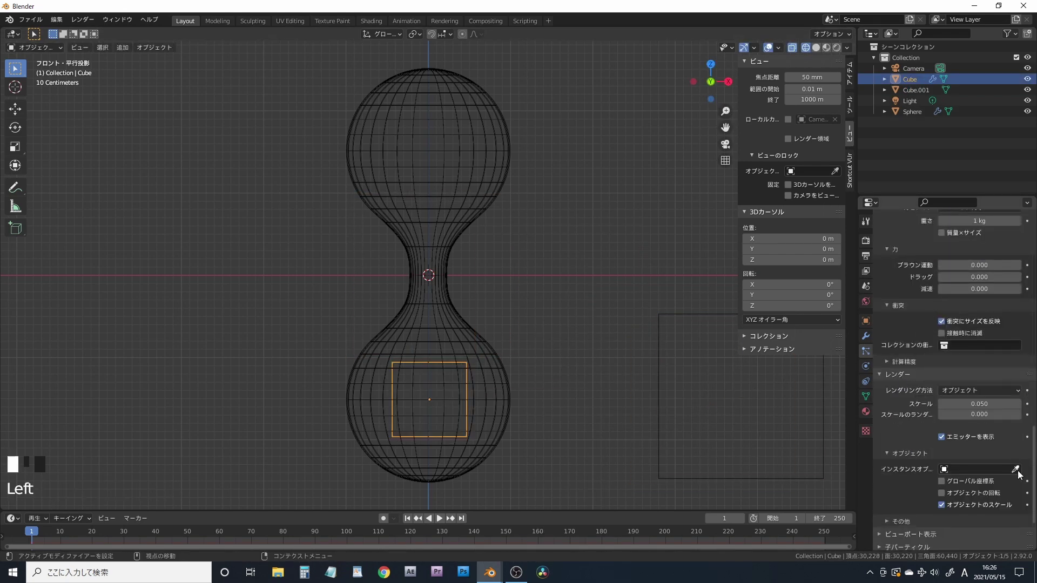
pyautogui.click(671, 396)
pyautogui.click(1018, 404)
pyautogui.scroll(-4, 921, 429)
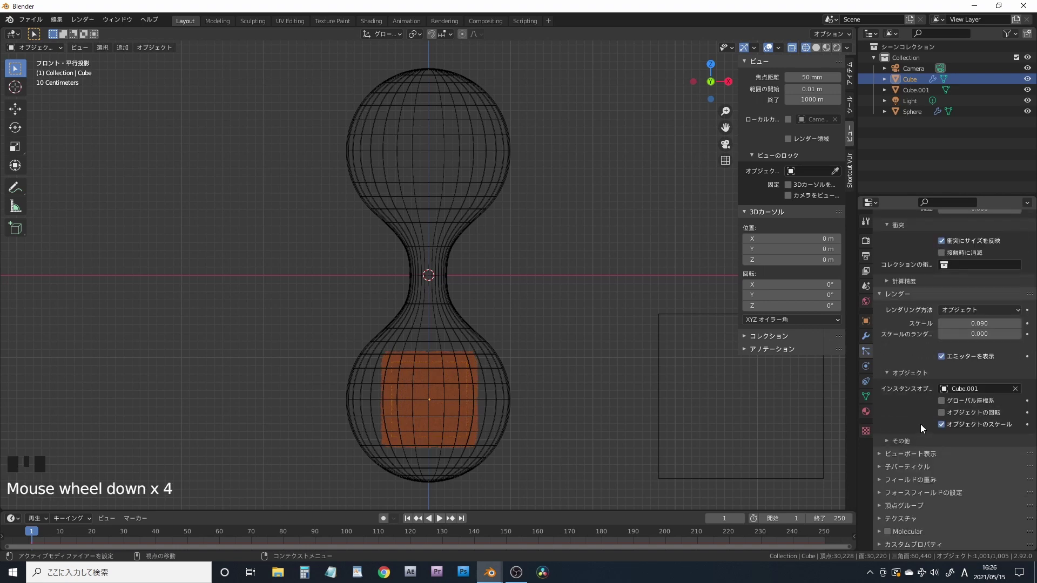
pyautogui.click(882, 453)
pyautogui.scroll(-5, 882, 449)
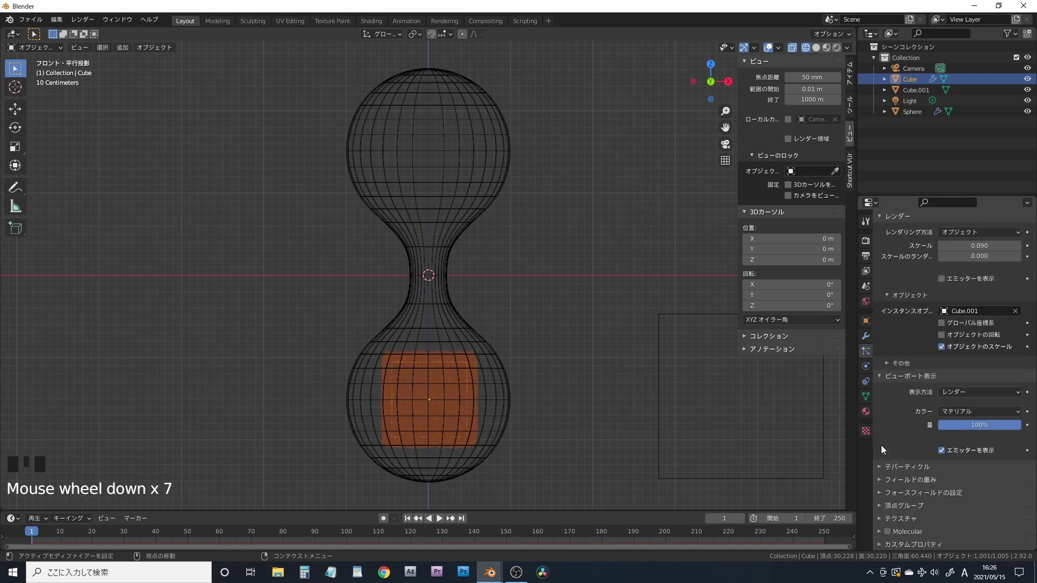
# Enable Molecular on the particle system with self collision, collision with others and a damping of 0.600.
pyautogui.click(884, 532)
pyautogui.scroll(-10, 896, 491)
pyautogui.click(887, 480)
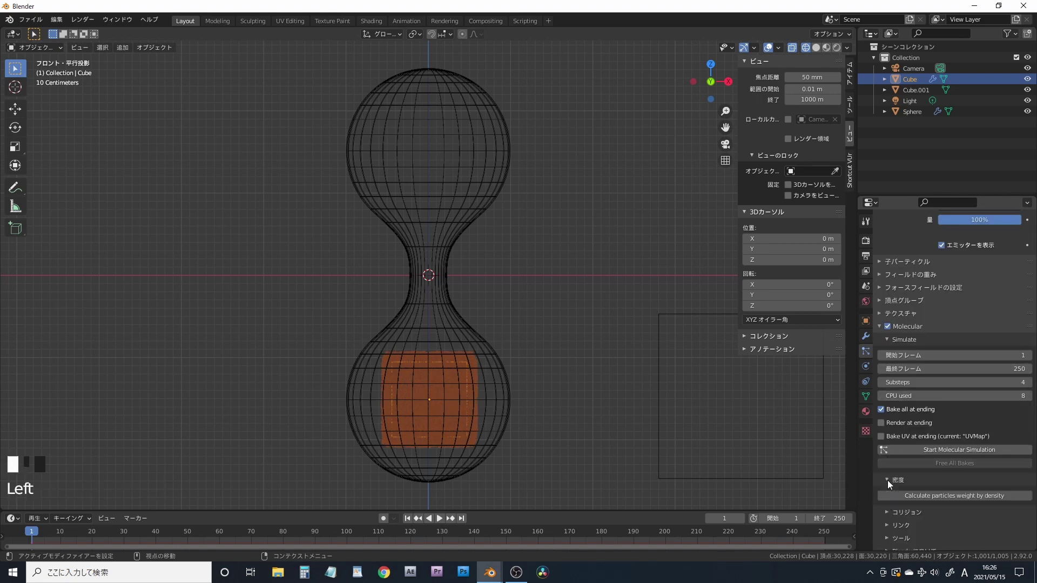
pyautogui.scroll(-6, 895, 483)
pyautogui.click(895, 480)
pyautogui.scroll(-5, 926, 488)
pyautogui.click(1017, 490)
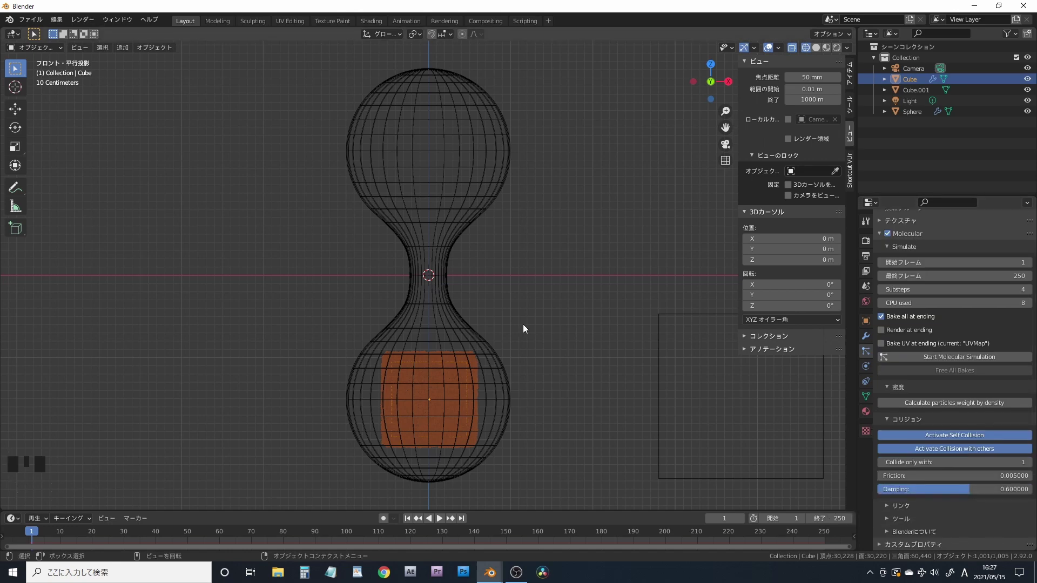
# Add collision physics to the hourglass.
pyautogui.click(508, 335)
pyautogui.click(866, 367)
pyautogui.click(967, 244)
pyautogui.scroll(-5, 967, 455)
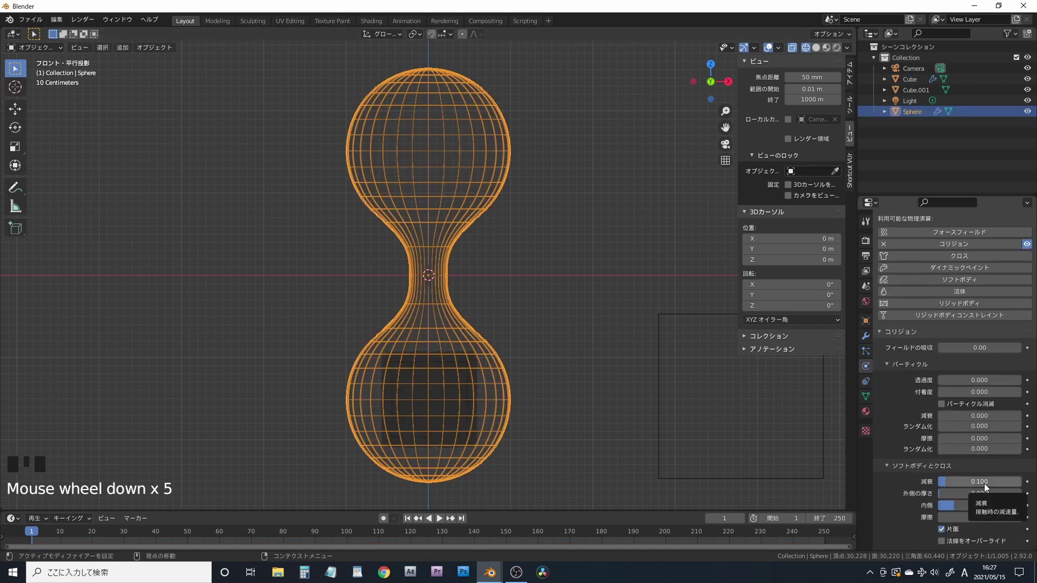
# Run the Molecular simulation for the small cube's particle system.
pyautogui.click(425, 374)
pyautogui.scroll(-2, 497, 390)
pyautogui.click(866, 351)
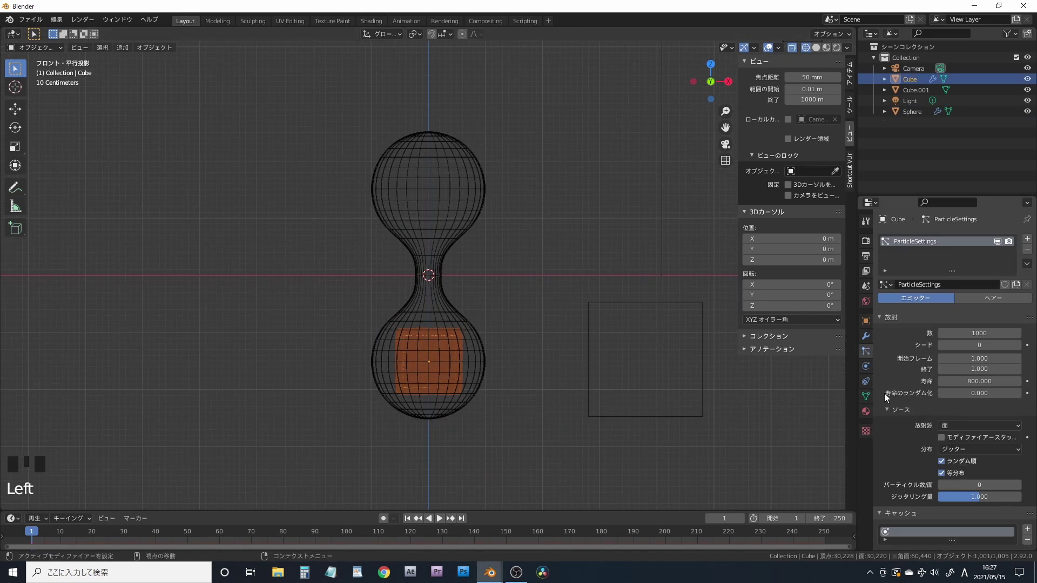
pyautogui.scroll(-20, 896, 409)
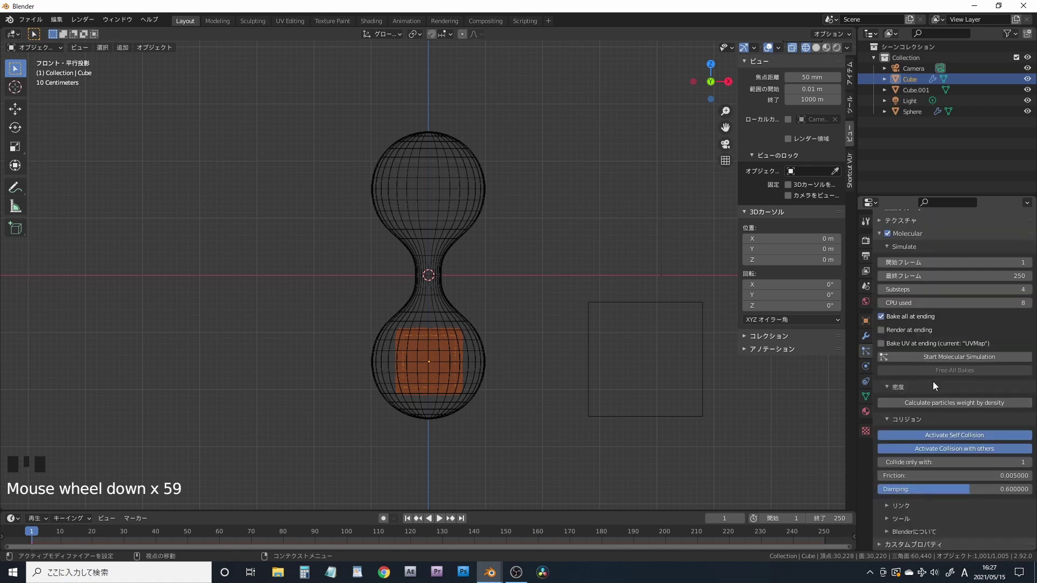
pyautogui.click(937, 357)
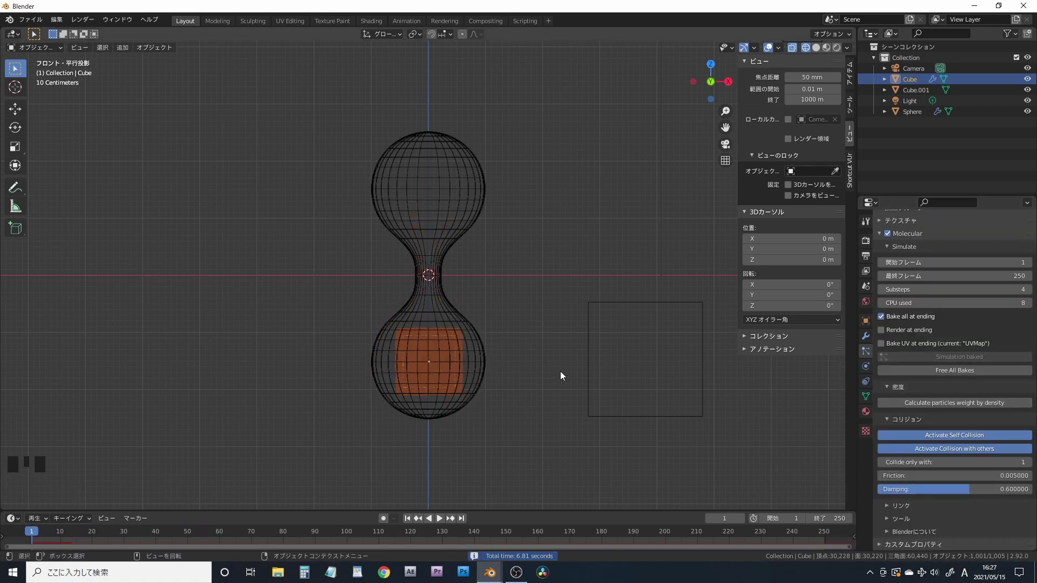
# Play the baked simulation and examine how the particles spread inside the lower bulb.
pyautogui.click(437, 518)
pyautogui.scroll(2, 534, 436)
pyautogui.keyDown('shift'); pyautogui.moveTo(534, 439); pyautogui.dragTo(476, 341, button='middle'); pyautogui.keyUp('shift')
pyautogui.scroll(-2, 475, 340)
pyautogui.scroll(-20, 903, 438)
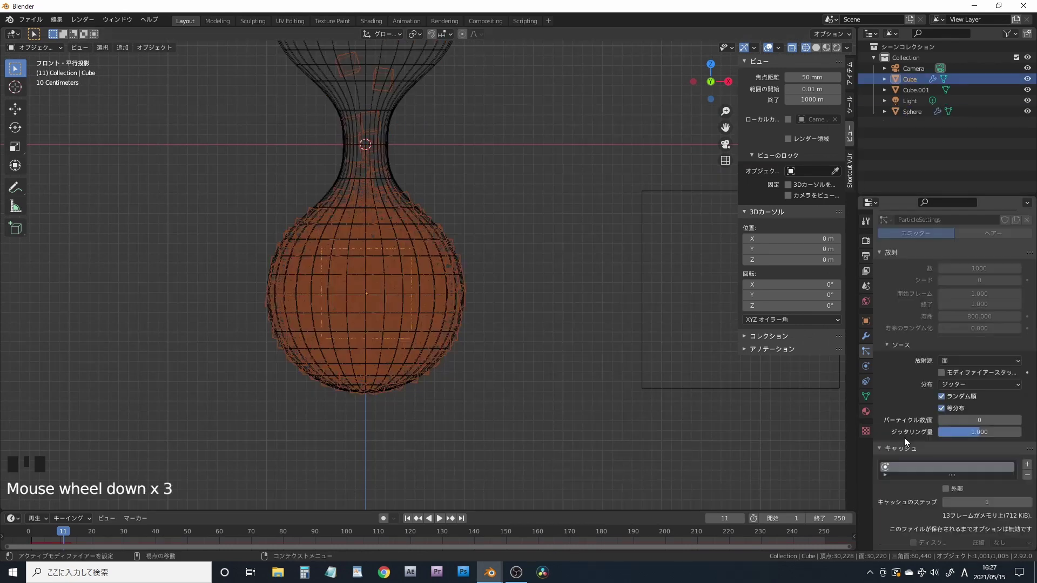
# Scale the instance cube beside the hourglass down to about 0.6 of its size in solid display.
pyautogui.click(722, 387)
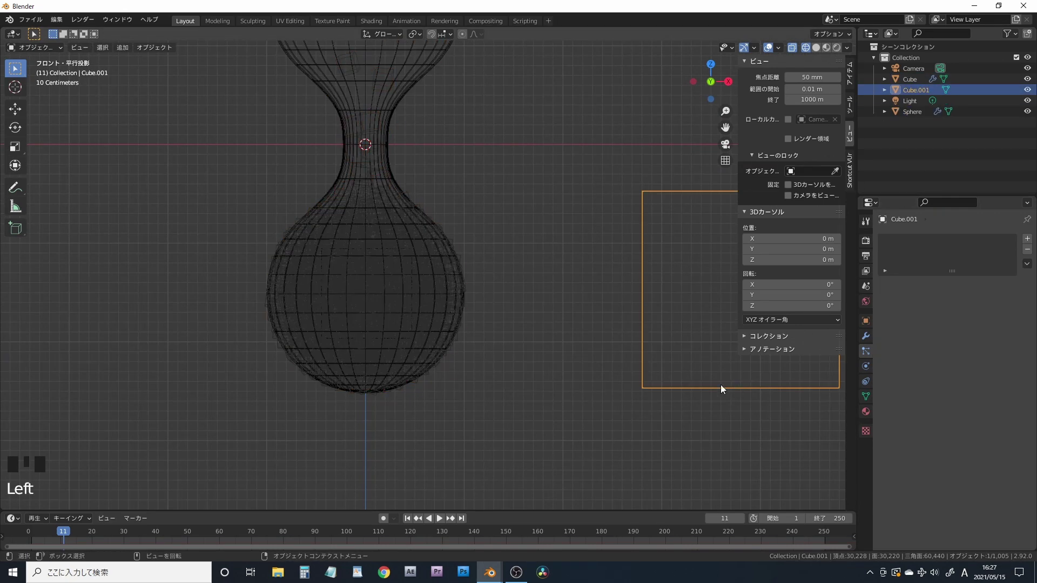
pyautogui.click(816, 48)
pyautogui.press('s')
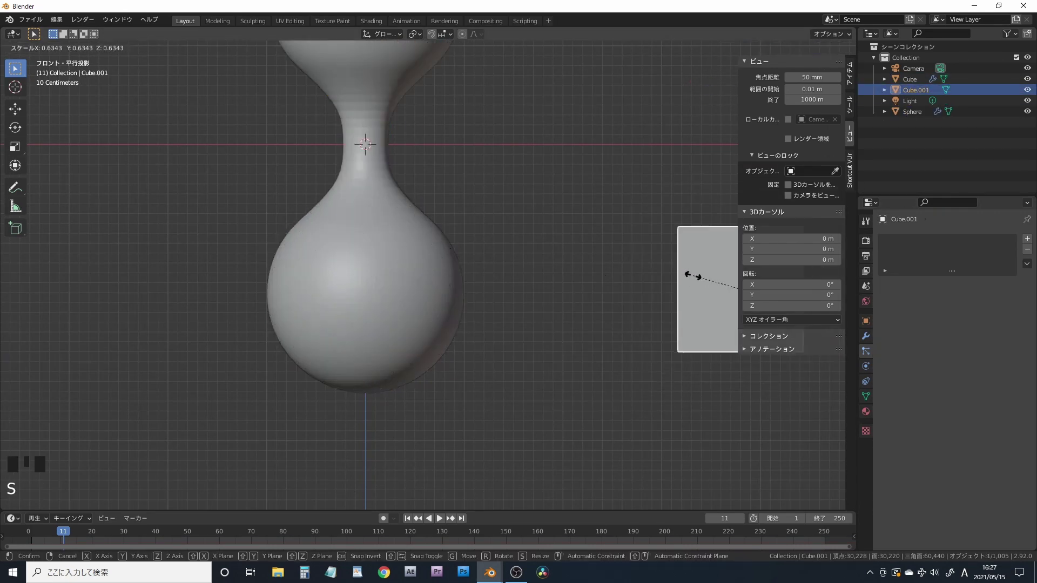
pyautogui.click(692, 276)
# Insert a rotation keyframe on the hourglass at frame 75.
pyautogui.hotkey('shift', 'z')
pyautogui.click(378, 281)
pyautogui.hotkey('shift', 'z')
pyautogui.keyDown('shift'); pyautogui.moveTo(403, 65); pyautogui.dragTo(409, 184, button='middle'); pyautogui.keyUp('shift')
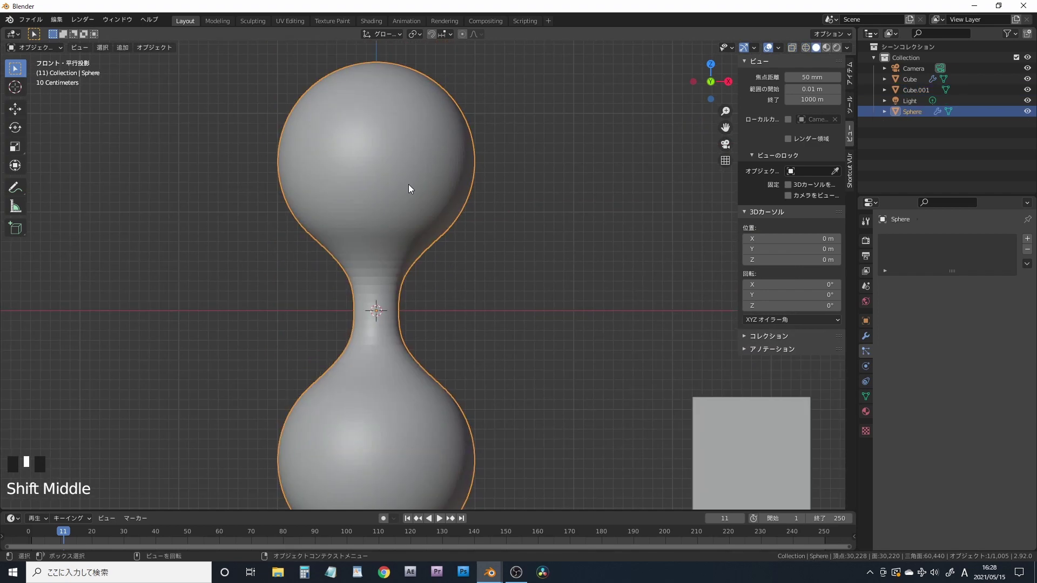
pyautogui.rightClick(409, 180)
pyautogui.scroll(2, 534, 245)
pyautogui.click(805, 47)
pyautogui.scroll(-1, 428, 274)
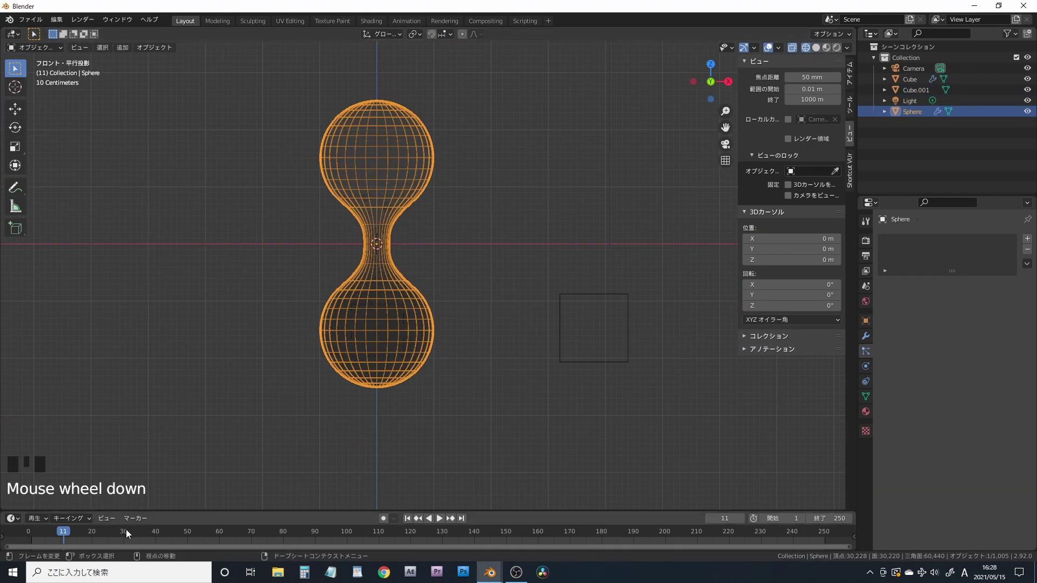
pyautogui.moveTo(64, 536); pyautogui.dragTo(253, 544)
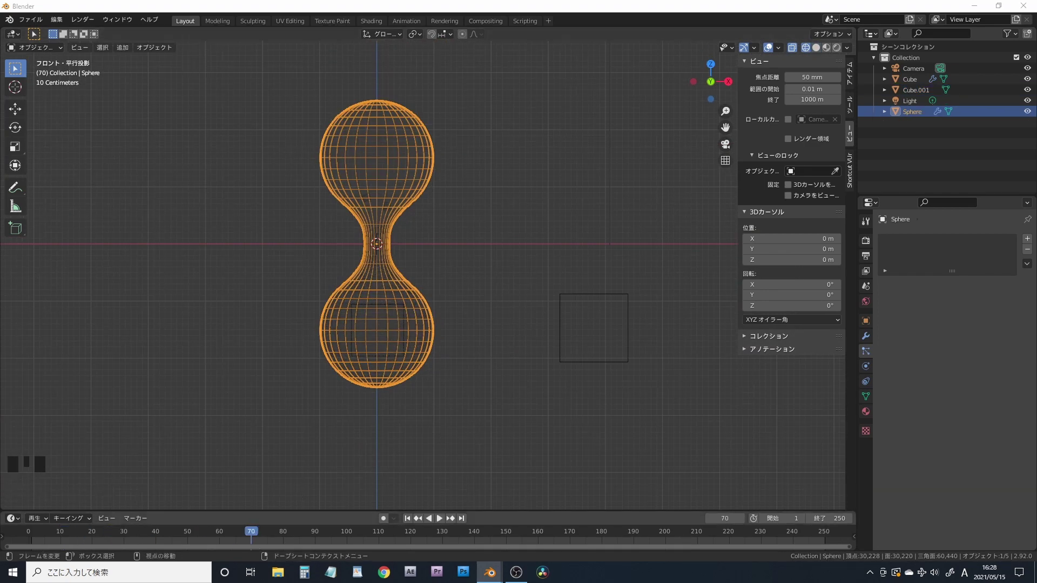
pyautogui.press('i')
pyautogui.click(408, 366)
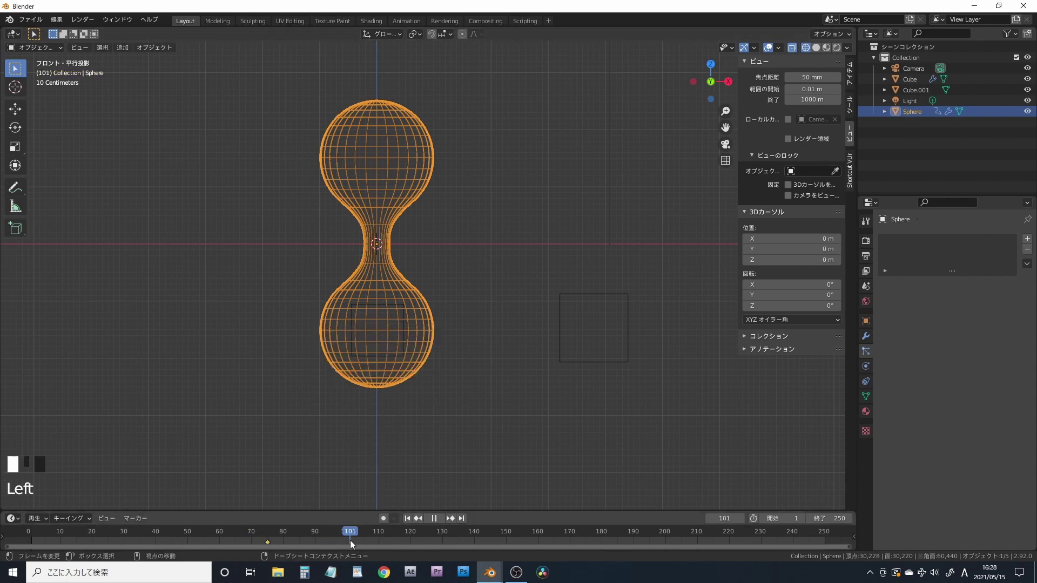
# Rotate the hourglass 180° at frame 115 and insert a rotation keyframe there.
pyautogui.moveTo(399, 546); pyautogui.dragTo(395, 543)
pyautogui.press('r')
pyautogui.click(358, 226)
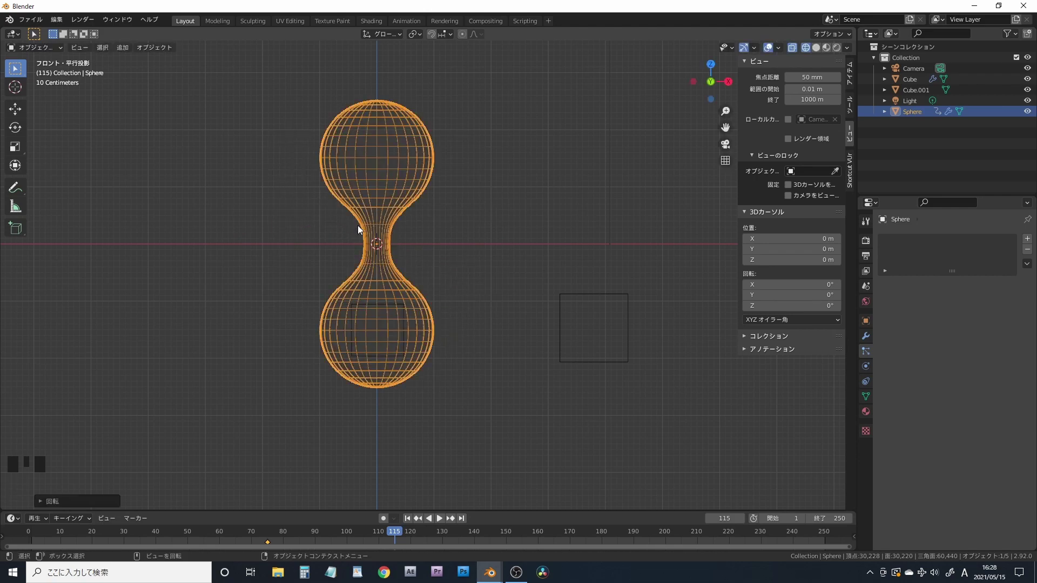
pyautogui.press('i')
pyautogui.click(449, 368)
# Play back the hourglass rotation to check it and return to the first frame.
pyautogui.press('space')
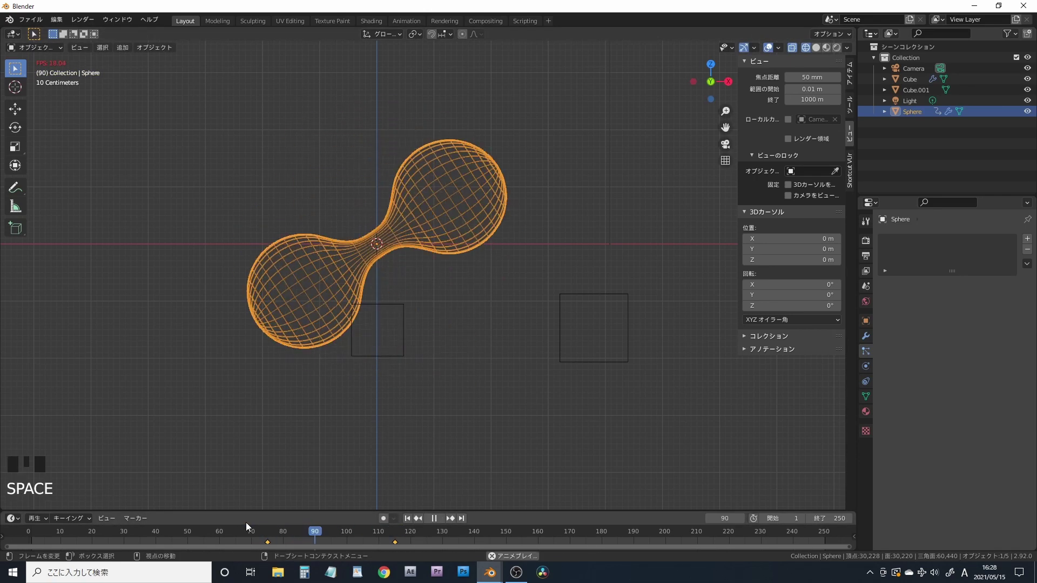
pyautogui.press('space')
pyautogui.hotkey('shift', 'Left')
pyautogui.hotkey('shift', 'Left')
# Free the small cube's existing bakes and rerun the Molecular simulation with the animated hourglass.
pyautogui.click(398, 330)
pyautogui.scroll(-20, 891, 426)
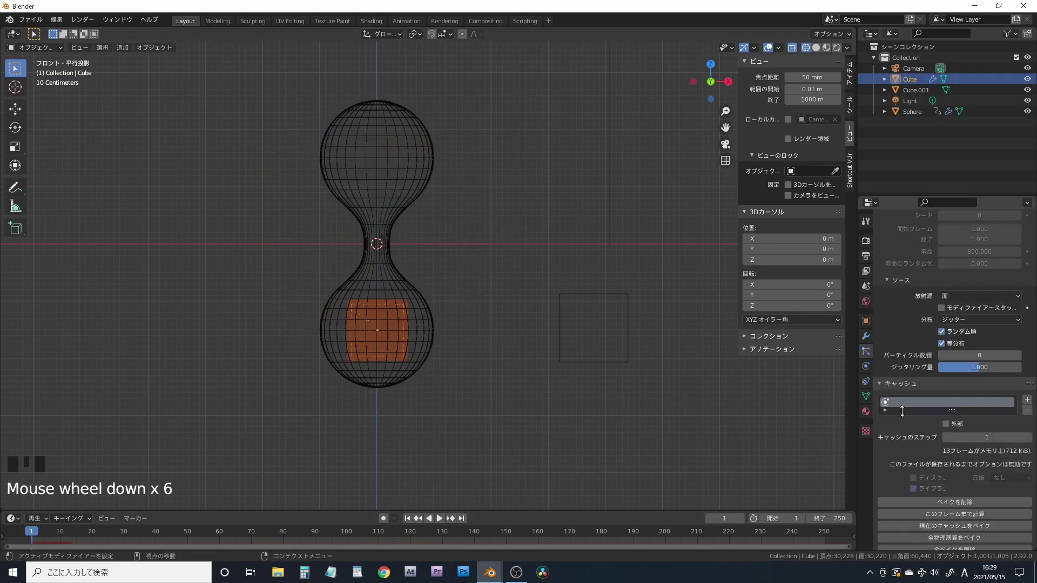
pyautogui.scroll(-20, 896, 411)
pyautogui.click(960, 401)
pyautogui.click(960, 402)
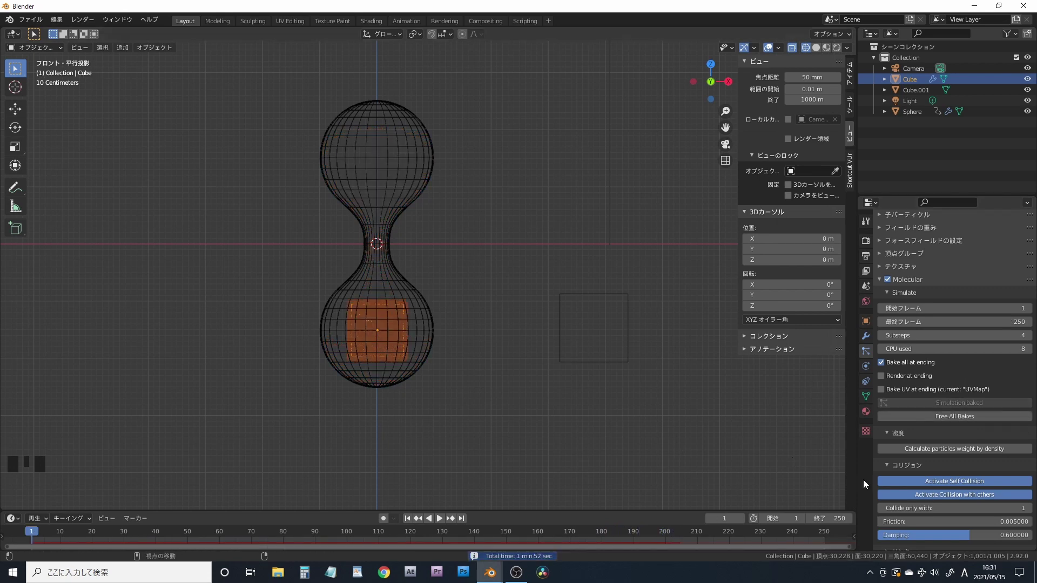
# Set the output frame rate to 30 FPS and the scene's end frame to 800.
pyautogui.scroll(20, 935, 449)
pyautogui.click(865, 240)
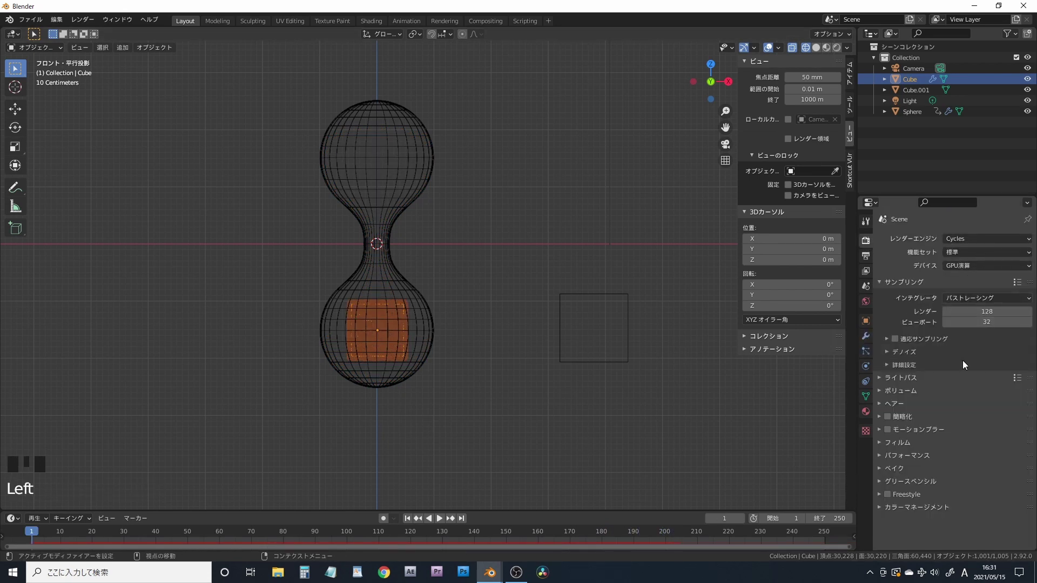
pyautogui.click(866, 256)
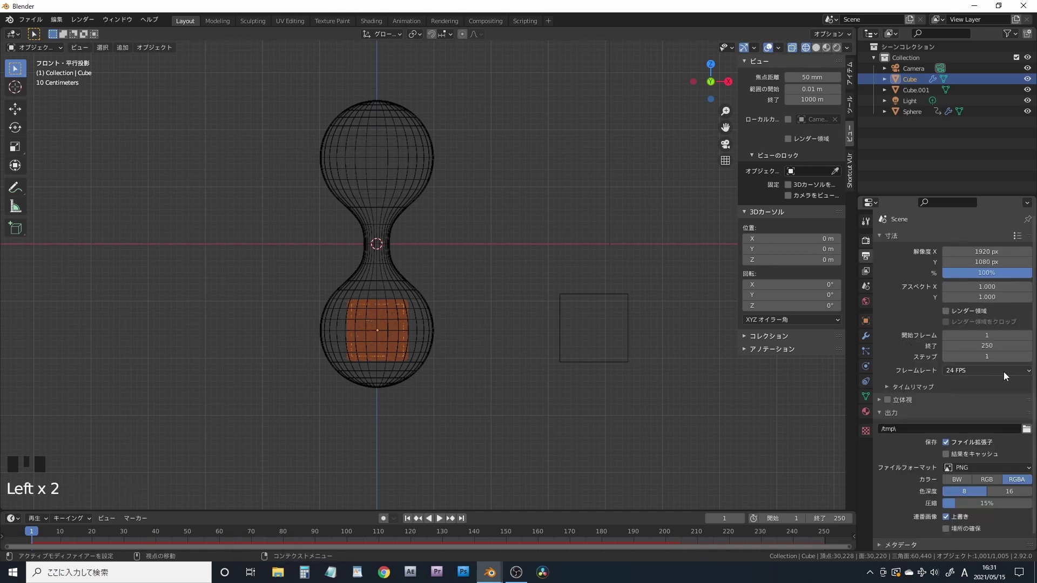
pyautogui.moveTo(1003, 372); pyautogui.dragTo(1012, 420)
pyautogui.write('800')
pyautogui.press('Return')
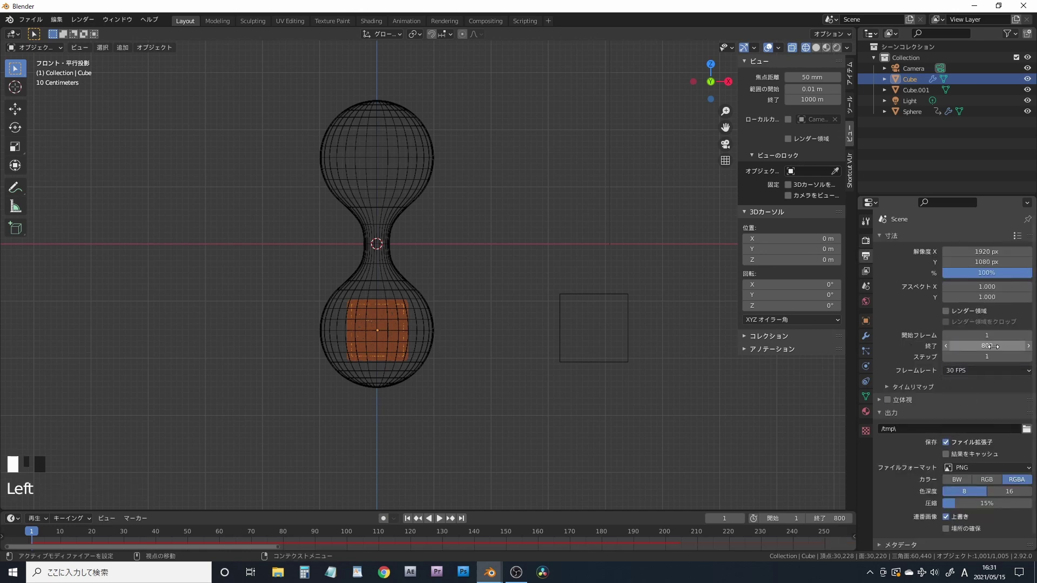
pyautogui.scroll(-5, 885, 395)
# Create a new material on the hourglass in the Shading workspace and delete its Principled BSDF node.
pyautogui.click(372, 21)
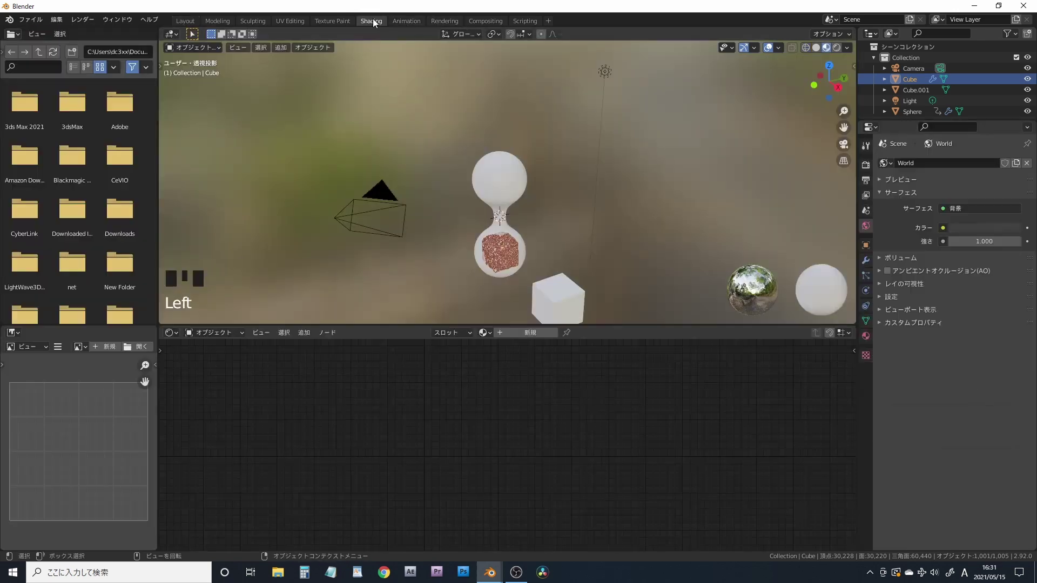
pyautogui.moveTo(496, 229); pyautogui.dragTo(530, 198, button='middle')
pyautogui.click(517, 192)
pyautogui.click(518, 331)
pyautogui.press('x')
# Add a Glass BSDF node and connect it to the Surface input of the hourglass's material output.
pyautogui.hotkey('shift', 'a')
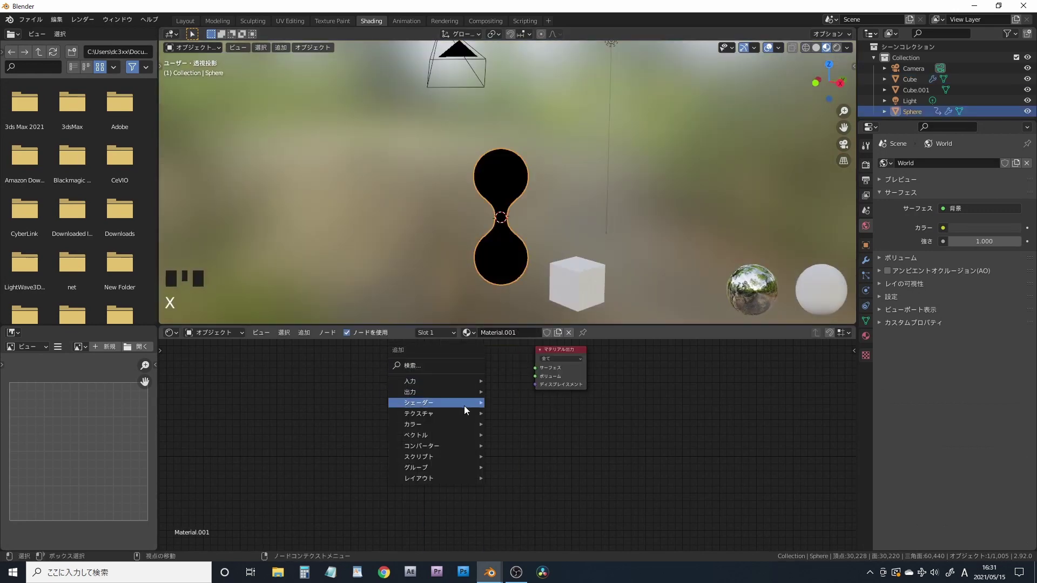
pyautogui.moveTo(464, 406)
pyautogui.click(532, 358)
pyautogui.click(417, 387)
pyautogui.moveTo(470, 403); pyautogui.dragTo(534, 368)
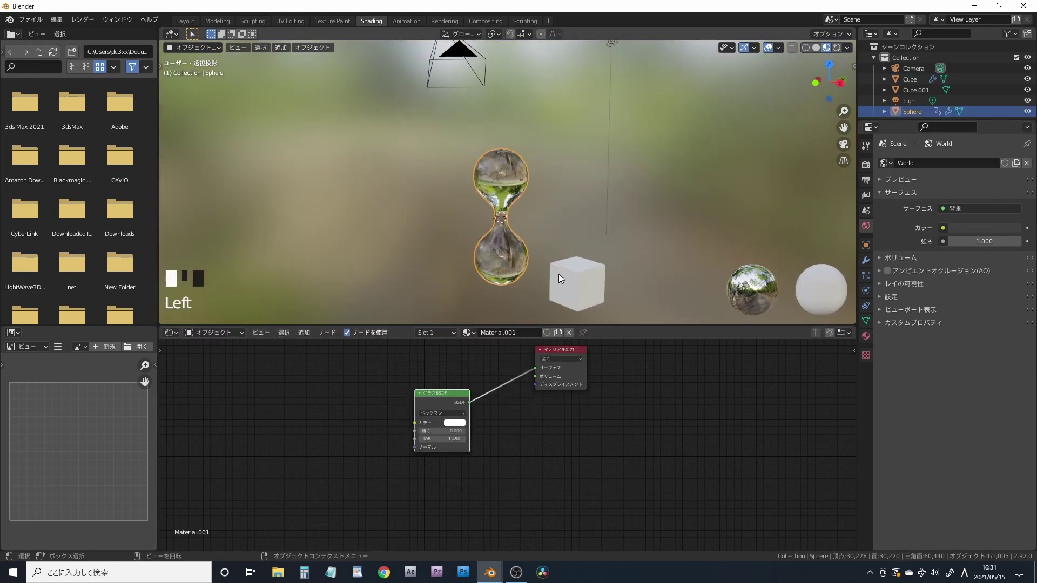
# Give the instance cube a new material with an orange-red base color and preview the scene in rendered display.
pyautogui.click(560, 280)
pyautogui.click(517, 333)
pyautogui.click(488, 389)
pyautogui.click(500, 329)
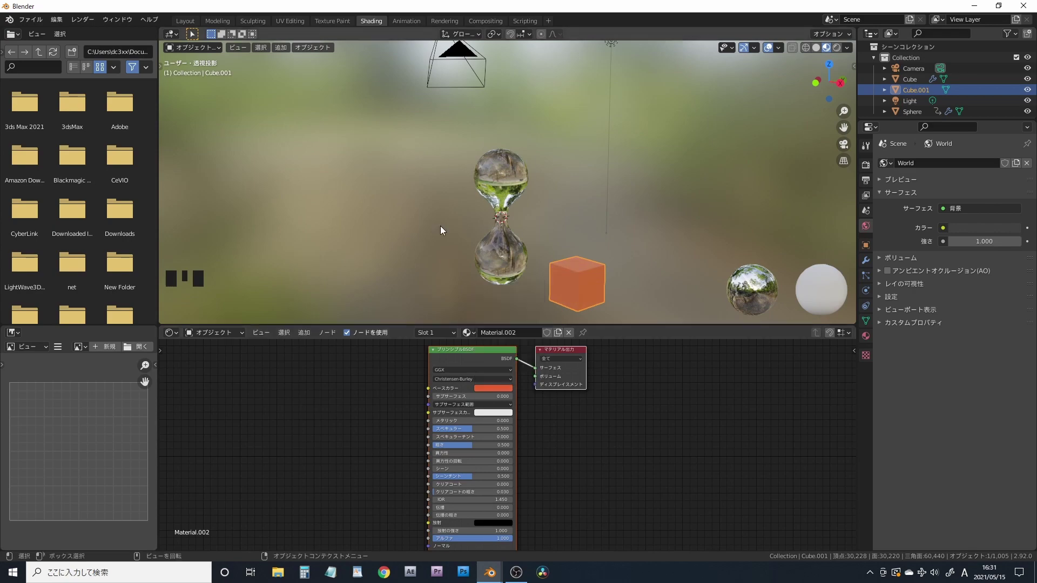
pyautogui.click(837, 47)
# Add a plane in the Layout workspace and scale it up into a large floor around the hourglass.
pyautogui.click(185, 21)
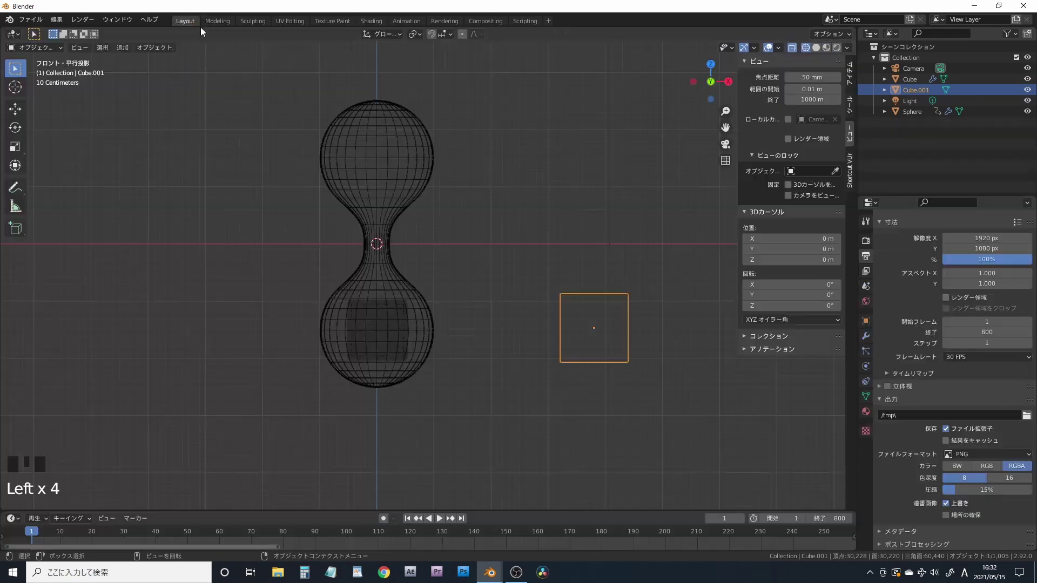
pyautogui.hotkey('shift', 'a')
pyautogui.click(346, 296)
pyautogui.press('KP_7')
pyautogui.press('s')
pyautogui.click(554, 391)
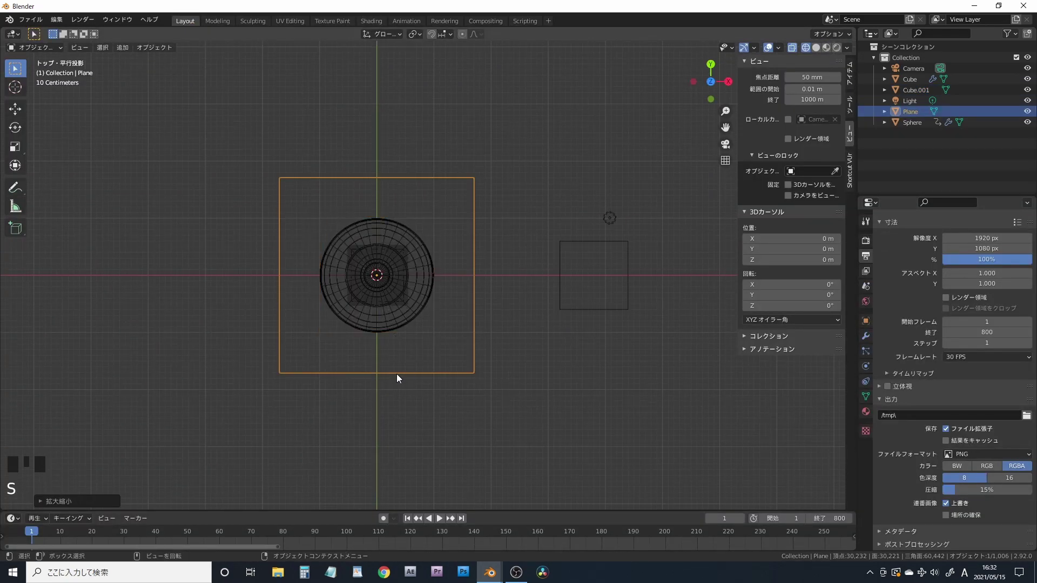
pyautogui.scroll(-9, 396, 373)
pyautogui.press('s')
pyautogui.press('s')
pyautogui.click(563, 397)
# Move the floor plane down along Z until it touches the bottom of the hourglass's lower bulb.
pyautogui.press('KP_1')
pyautogui.scroll(9, 437, 354)
pyautogui.press('g')
pyautogui.press('z')
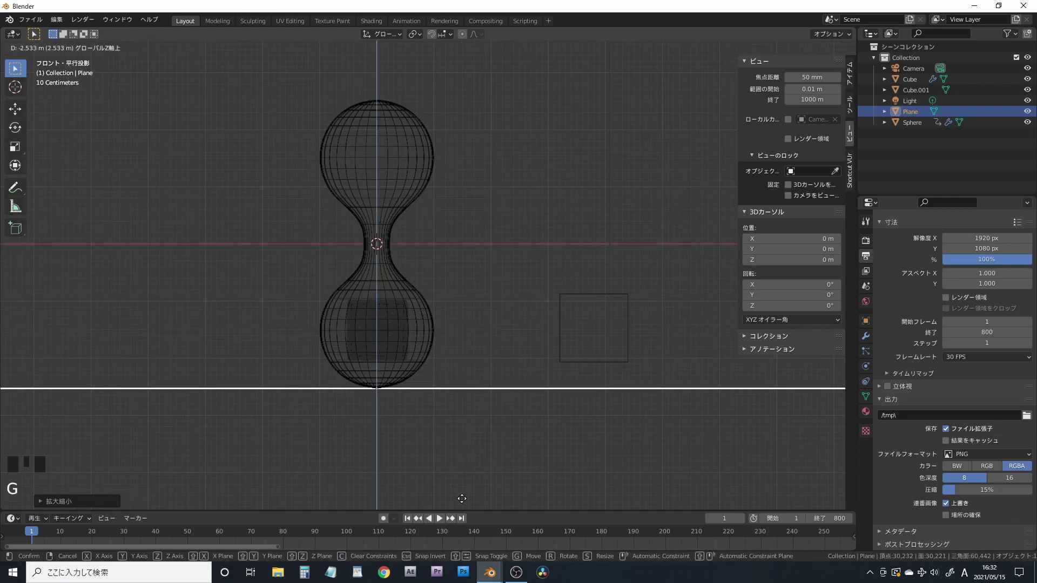
pyautogui.click(461, 498)
pyautogui.scroll(7, 294, 330)
pyautogui.keyDown('shift'); pyautogui.moveTo(549, 448); pyautogui.dragTo(418, 316, button='middle'); pyautogui.keyUp('shift')
pyautogui.press('g')
pyautogui.press('z')
pyautogui.click(482, 405)
pyautogui.scroll(-6, 489, 387)
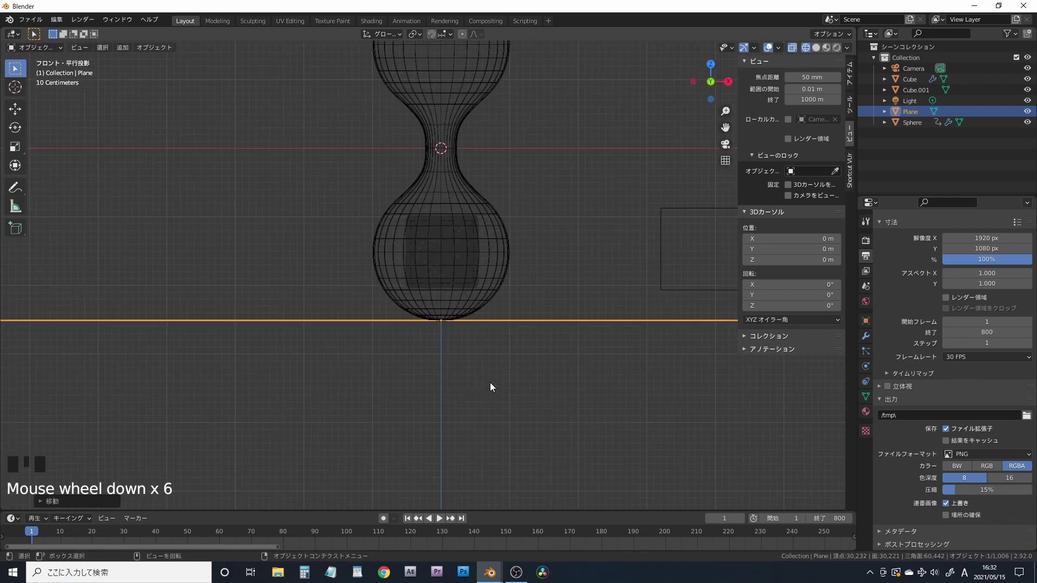
# Create a new material for the floor plane in the Shading workspace.
pyautogui.moveTo(491, 386); pyautogui.dragTo(453, 412, button='middle')
pyautogui.scroll(-6, 453, 408)
pyautogui.click(372, 21)
pyautogui.click(511, 332)
pyautogui.press('Home')
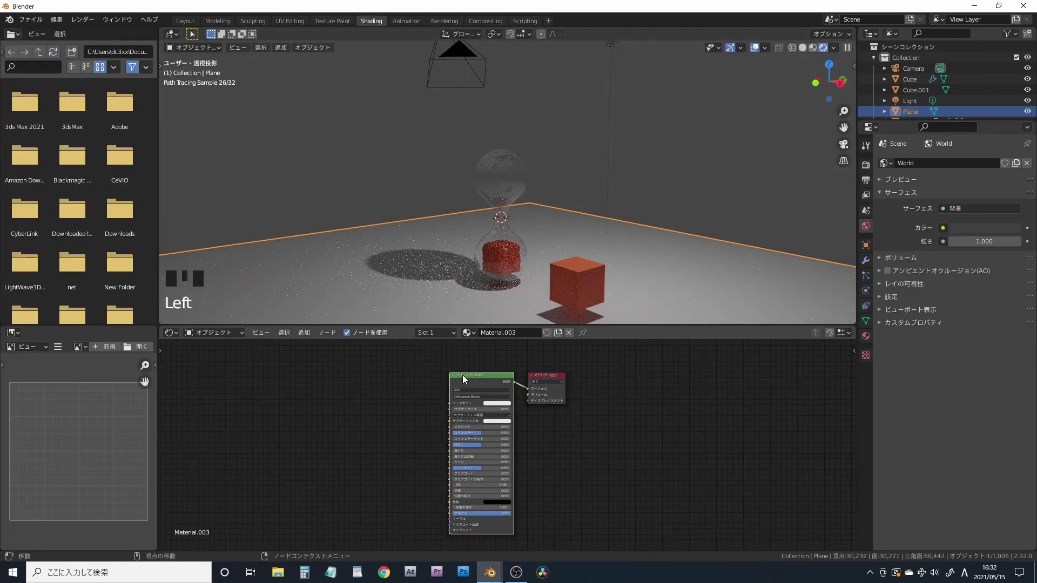
# Apply the Marble006_2K image maps from the Marble006_2K-JPG folder to the floor material with Principled Texture Setup.
pyautogui.hotkey('ctrl', 'shift', 't')
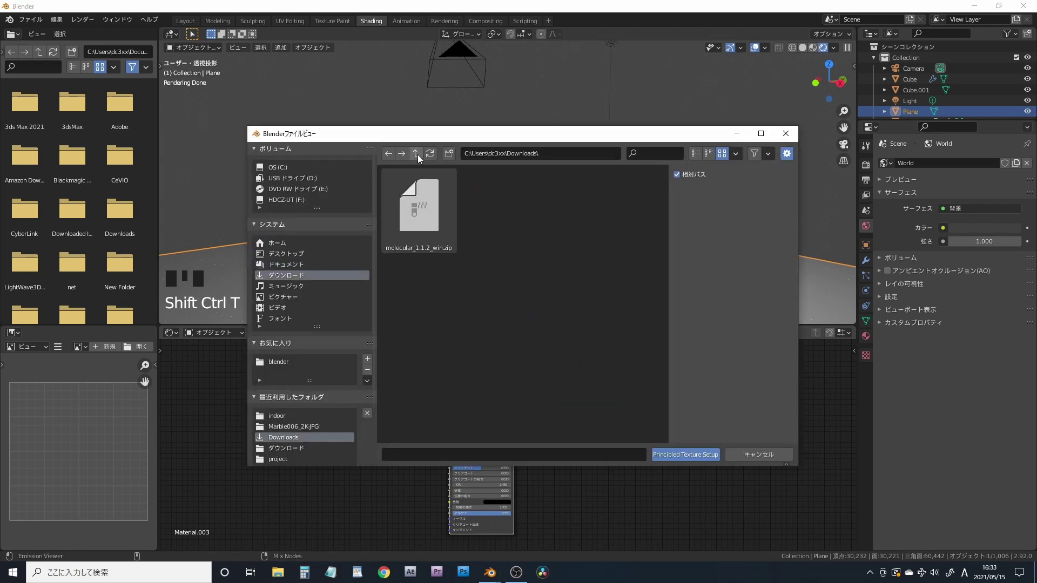
pyautogui.scroll(-3, 325, 386)
pyautogui.click(319, 380)
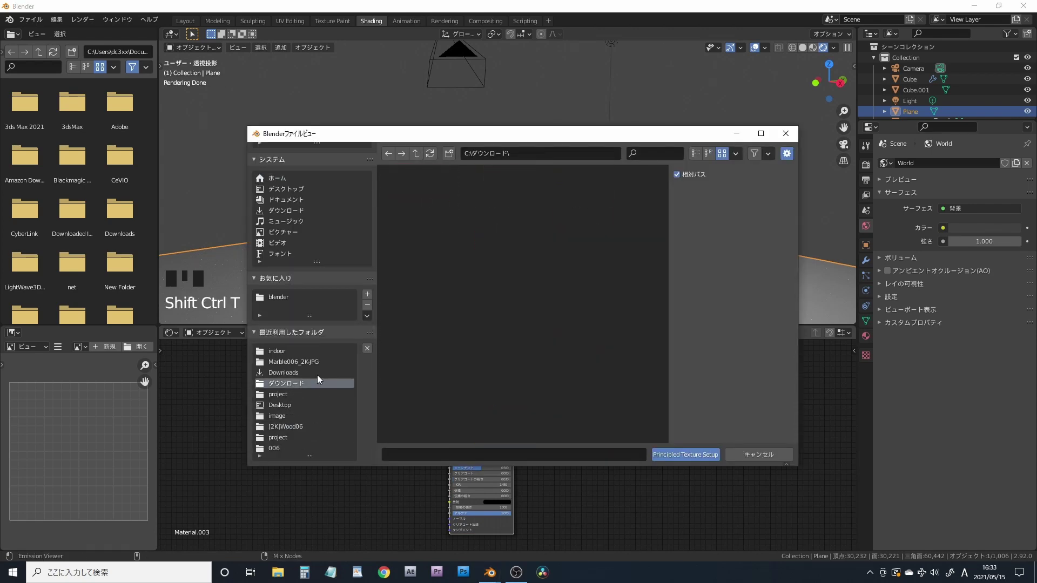
pyautogui.click(289, 427)
pyautogui.click(417, 154)
pyautogui.click(416, 154)
pyautogui.click(417, 154)
pyautogui.doubleClick(422, 217)
pyautogui.doubleClick(421, 218)
pyautogui.click(422, 217)
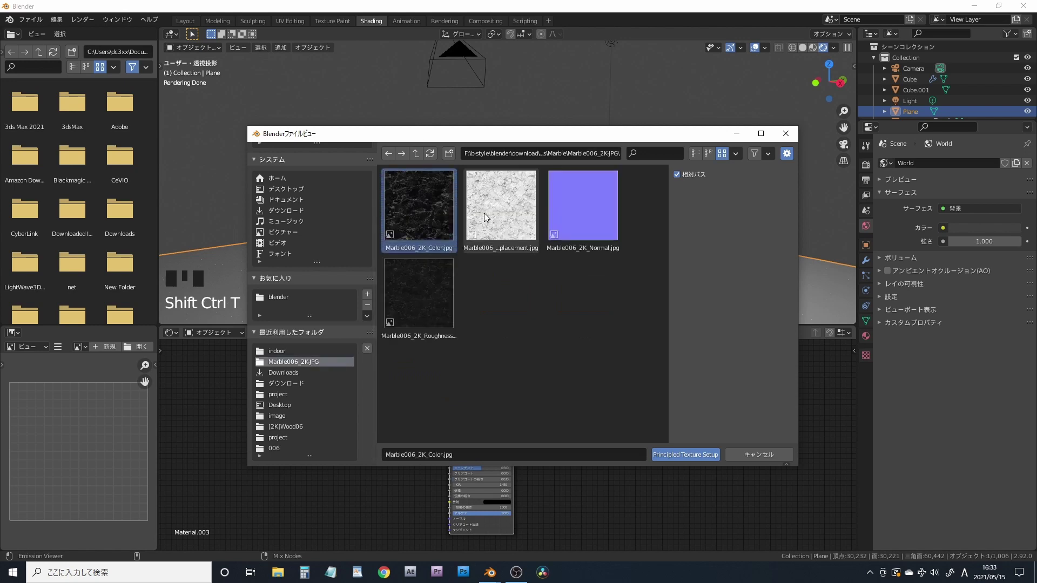
pyautogui.click(685, 454)
# Show the World shader nodes and attach an Environment Texture with Mapping and Texture Coordinate nodes to the Background color.
pyautogui.click(213, 332)
pyautogui.click(209, 365)
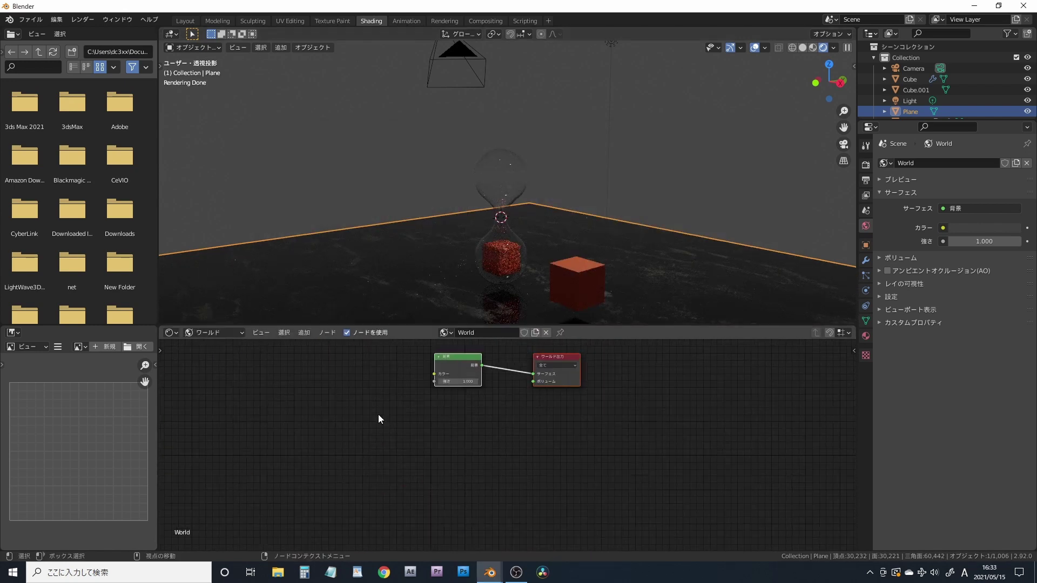
pyautogui.press('Home')
pyautogui.hotkey('ctrl', 't')
pyautogui.moveTo(412, 394); pyautogui.dragTo(375, 405)
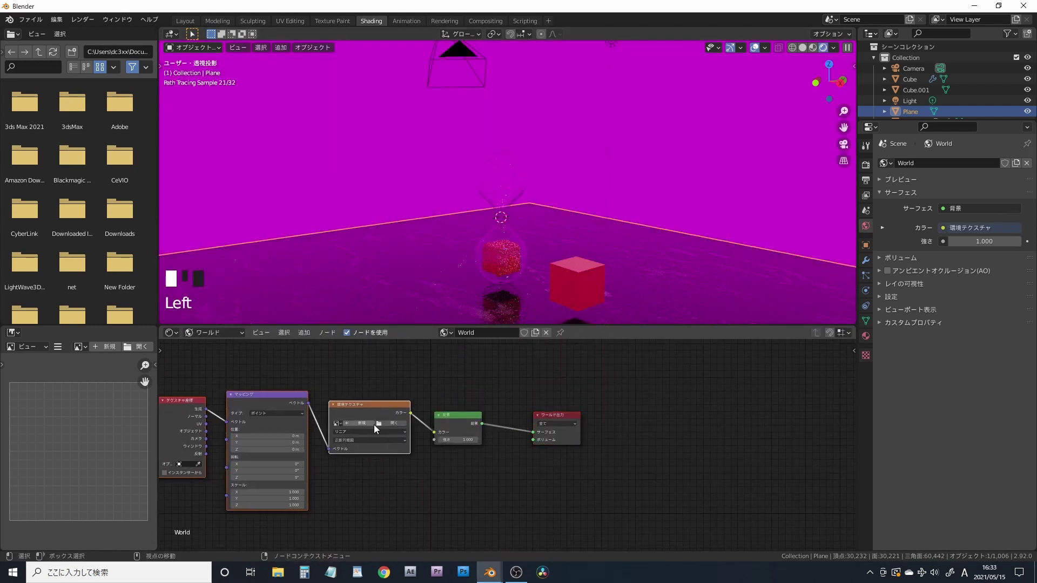
# Load carpentry_shop_02_2k.hdr from the HDRI indoor folder into the Environment Texture node.
pyautogui.click(380, 424)
pyautogui.click(293, 416)
pyautogui.click(416, 153)
pyautogui.click(415, 153)
pyautogui.click(416, 153)
pyautogui.doubleClick(432, 204)
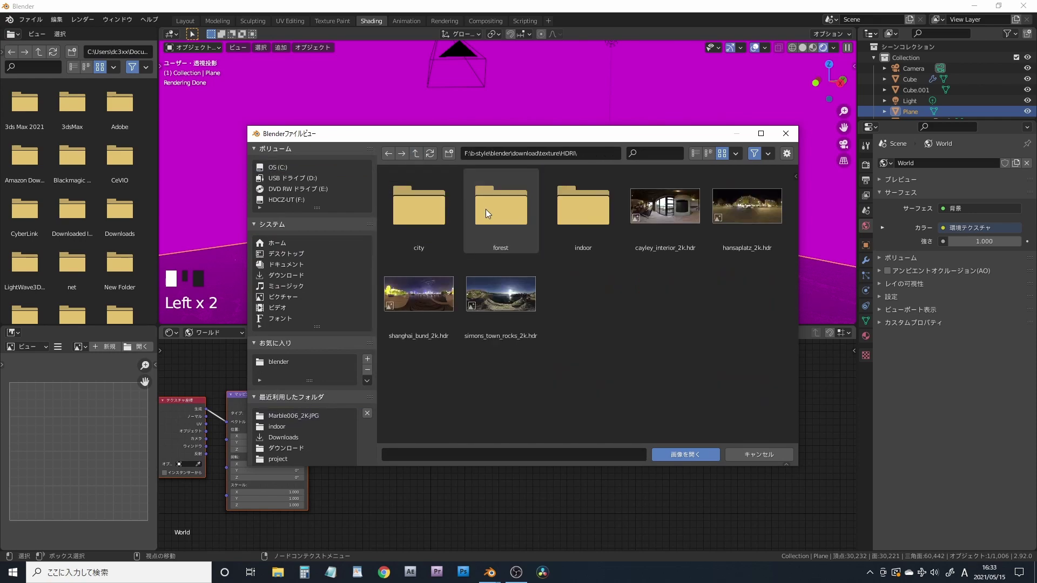
pyautogui.doubleClick(524, 218)
pyautogui.click(418, 205)
pyautogui.click(672, 457)
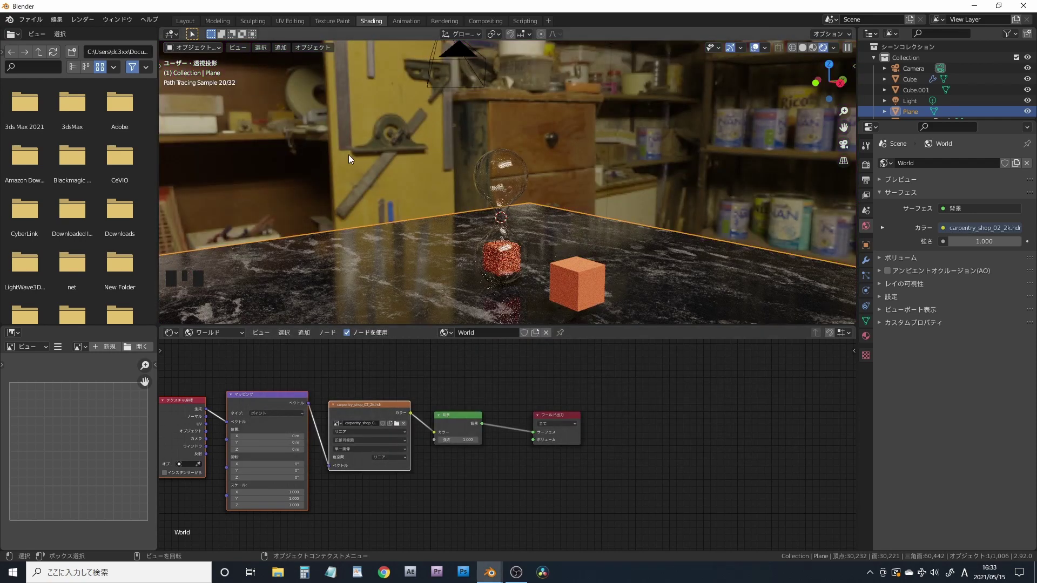
# In the Layout workspace, show the rendered camera view and lock the camera to the view to frame the hourglass.
pyautogui.click(185, 21)
pyautogui.moveTo(487, 259)
pyautogui.mouseDown(button='middle')
pyautogui.moveTo(540, 253)
pyautogui.moveTo(559, 267)
pyautogui.moveTo(556, 299)
pyautogui.mouseUp(button='middle')
pyautogui.click(823, 48)
pyautogui.press('KP_0')
pyautogui.click(788, 196)
pyautogui.scroll(-2, 558, 284)
pyautogui.scroll(2, 559, 284)
# Select the instance cube beside the hourglass and make a test render of frame 1.
pyautogui.click(533, 303)
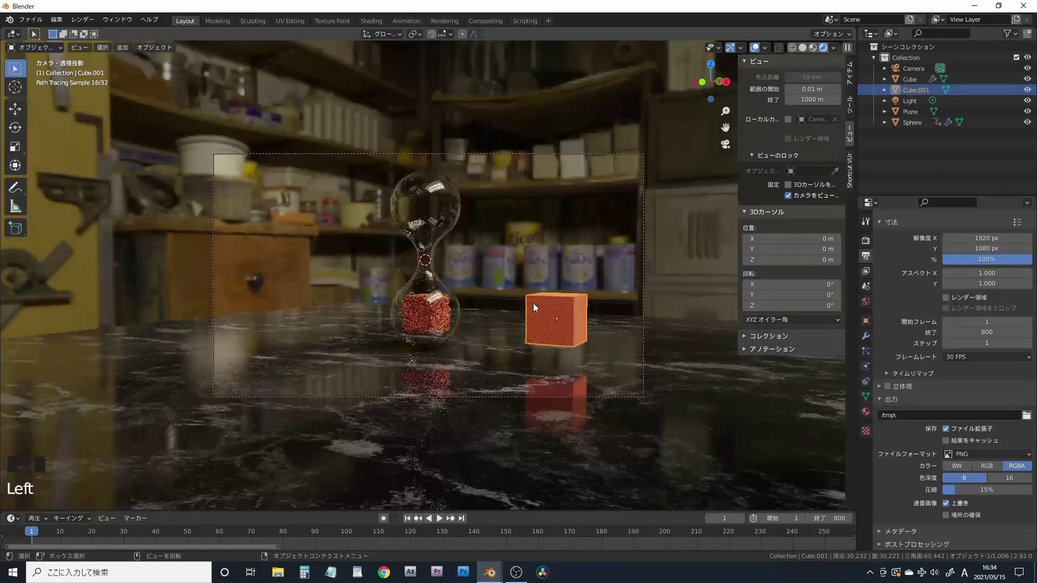
pyautogui.press('F12')
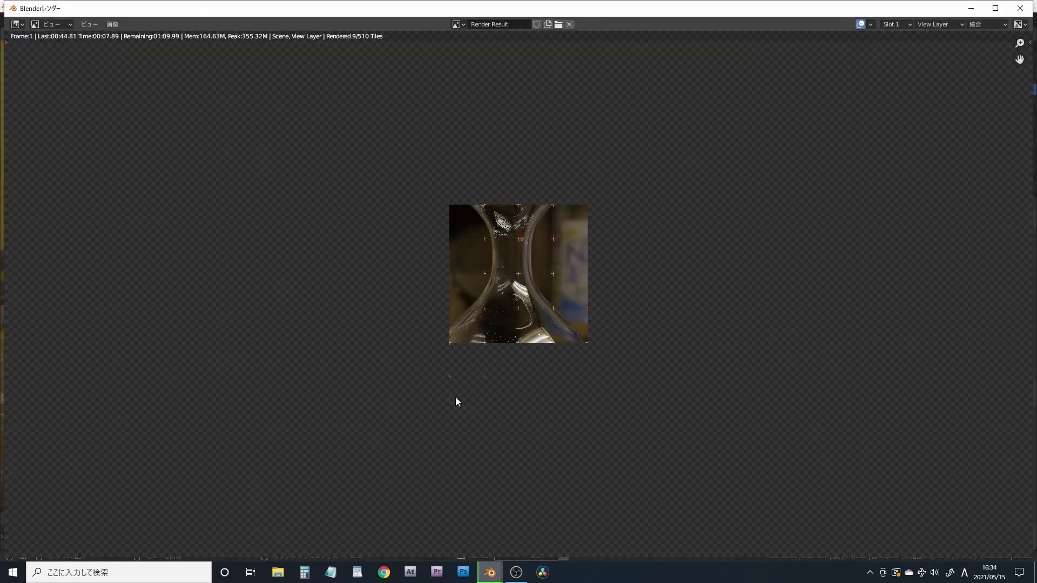
pyautogui.press('Escape')
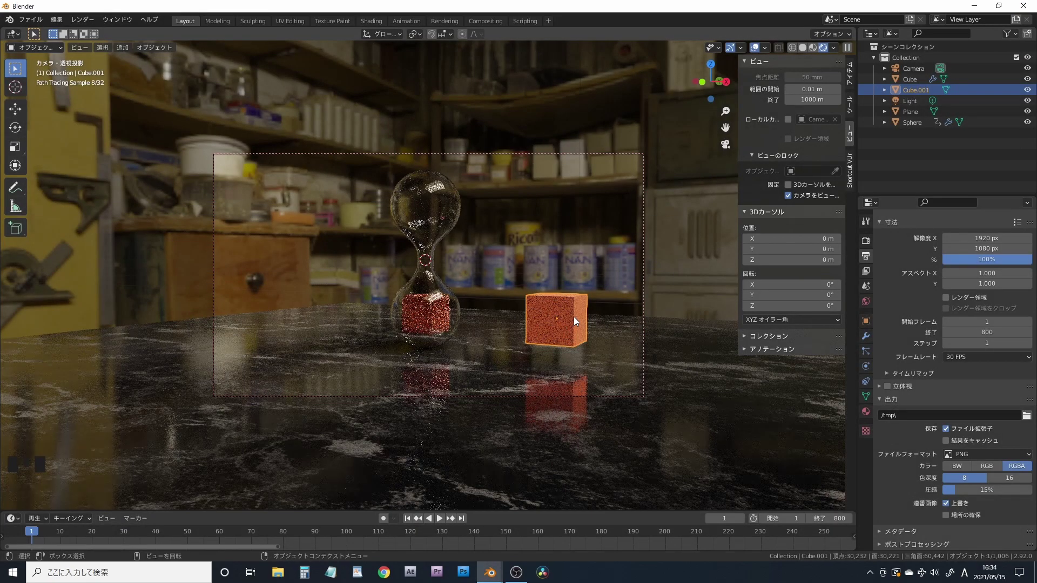
pyautogui.press('Left')
pyautogui.press('Left')
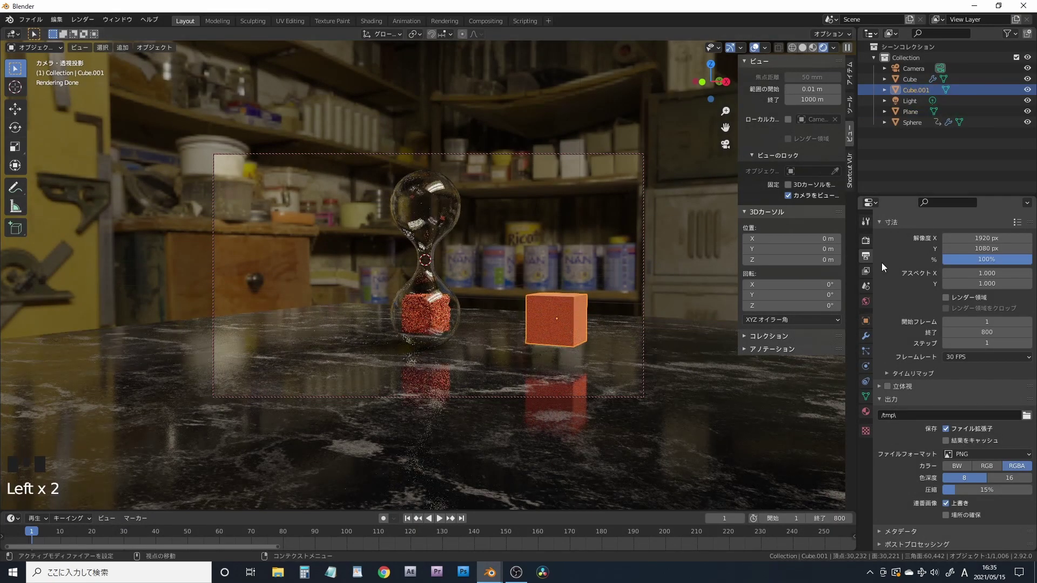
# Select the emitter cube inside the lower bulb in front wireframe view and inspect its object visibility settings.
pyautogui.click(428, 316)
pyautogui.click(428, 315)
pyautogui.click(433, 300)
pyautogui.click(433, 301)
pyautogui.press('KP_1')
pyautogui.hotkey('shift', 'z')
pyautogui.click(454, 323)
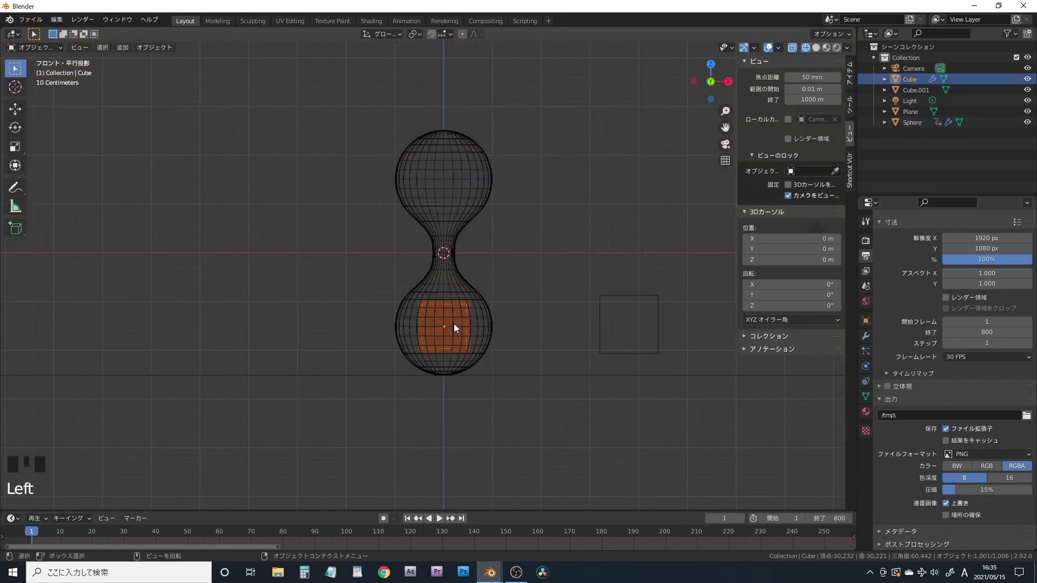
pyautogui.click(865, 320)
pyautogui.click(879, 483)
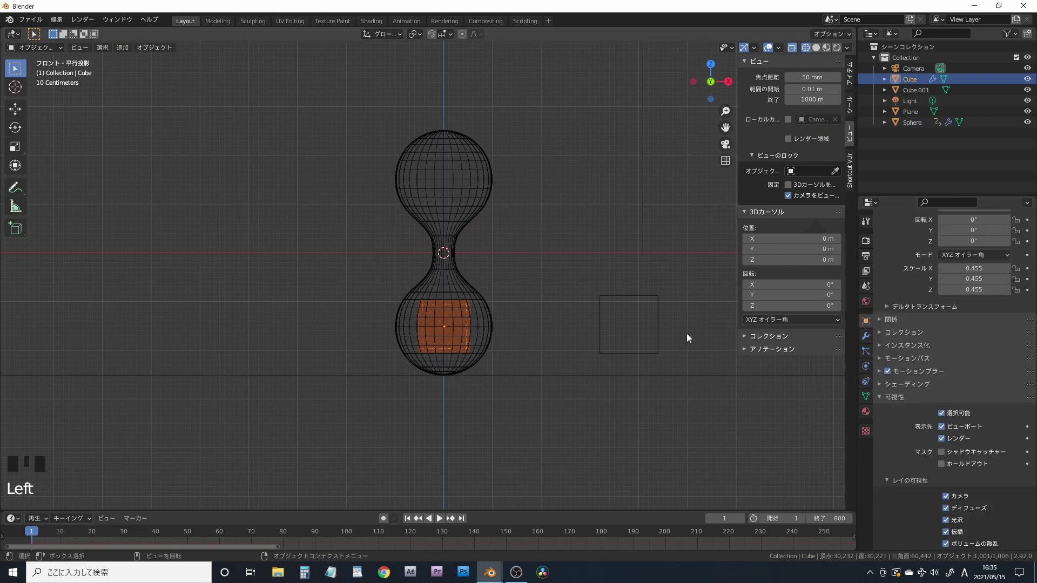
pyautogui.click(659, 333)
pyautogui.click(462, 323)
# Toggle the Show Emitter options for viewport display and rendering in the emitter cube's particle settings.
pyautogui.click(866, 351)
pyautogui.scroll(-10, 907, 423)
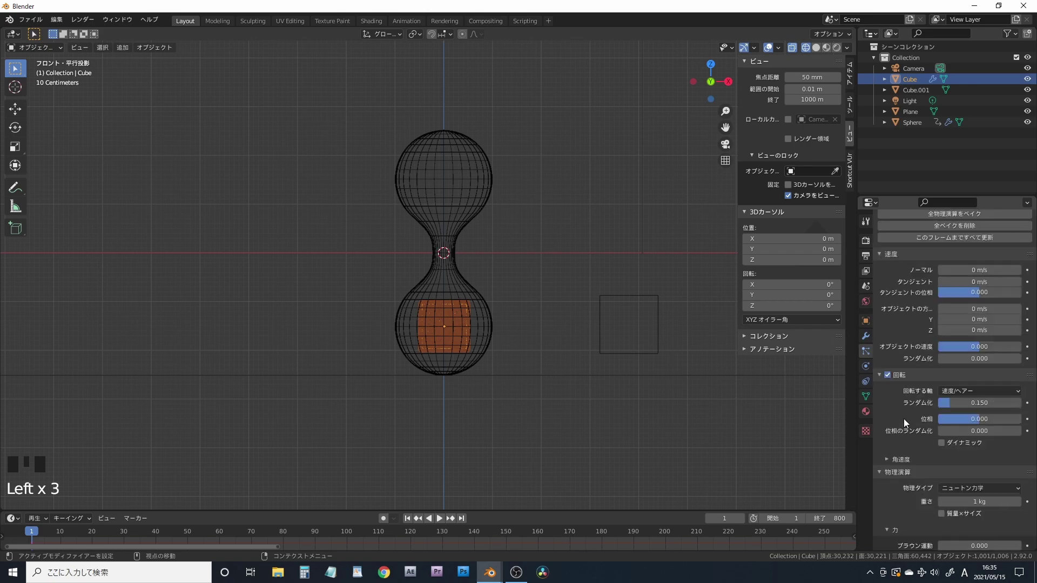
pyautogui.scroll(-15, 903, 419)
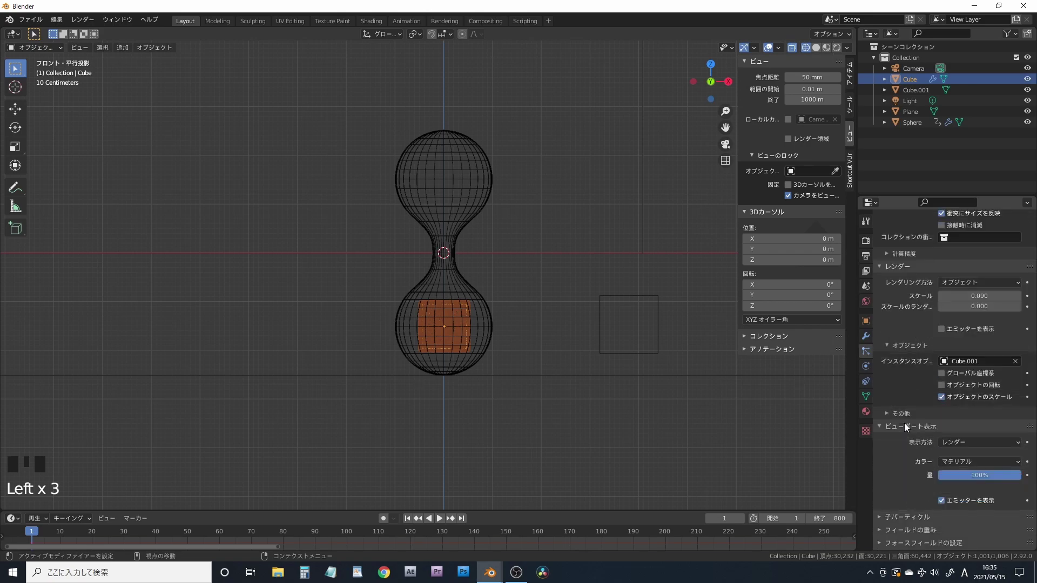
pyautogui.click(941, 500)
pyautogui.click(941, 500)
pyautogui.click(941, 329)
pyautogui.click(941, 329)
pyautogui.scroll(-2, 893, 401)
# Inspect the material nodes of the instance cube and the emitter cube in the Shading workspace.
pyautogui.click(371, 21)
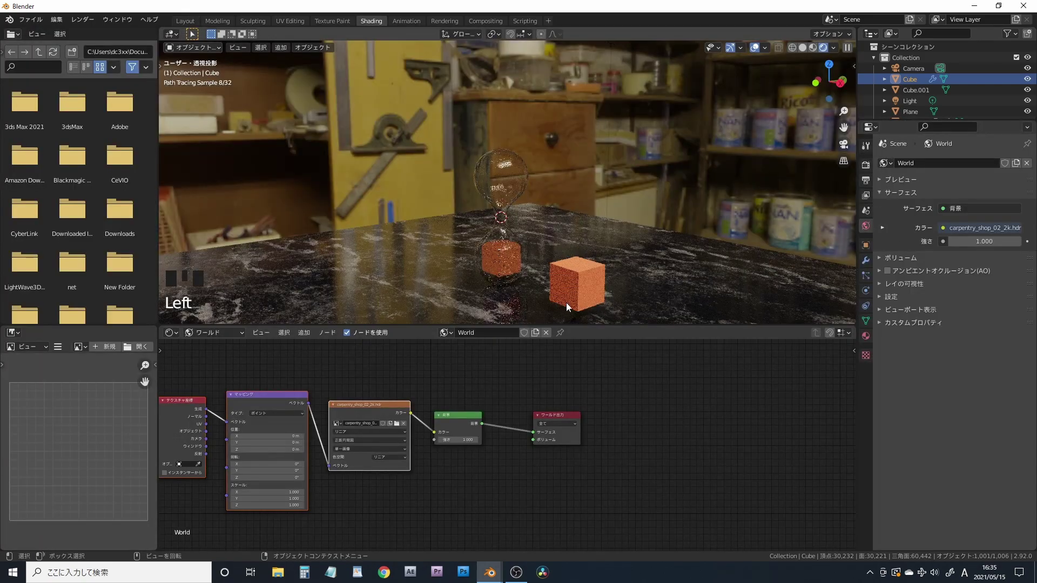
pyautogui.click(566, 303)
pyautogui.moveTo(496, 389); pyautogui.dragTo(625, 391, button='middle')
pyautogui.scroll(3, 624, 391)
pyautogui.click(531, 299)
pyautogui.click(573, 287)
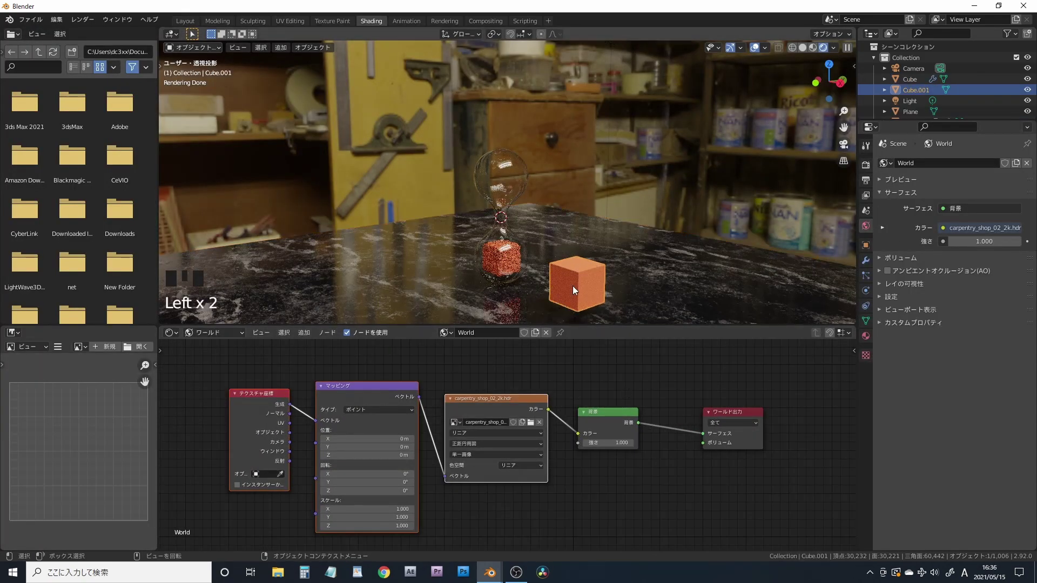
pyautogui.scroll(-3, 398, 359)
pyautogui.click(497, 263)
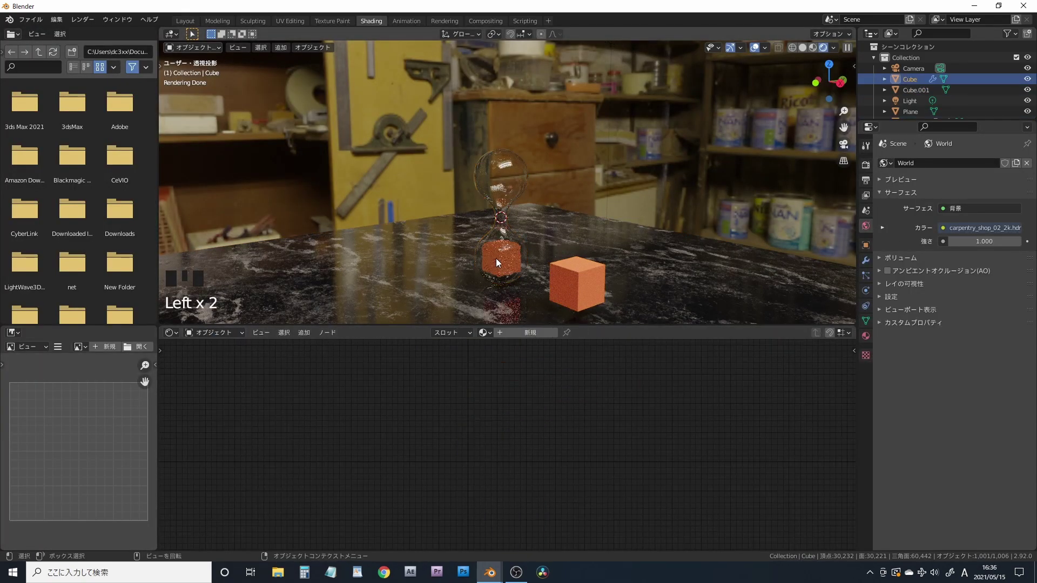
pyautogui.click(496, 260)
pyautogui.click(579, 286)
# Start a test render of the camera view, close it, and scrub the timeline to about frame 27.
pyautogui.click(186, 21)
pyautogui.press('KP_0')
pyautogui.press('F12')
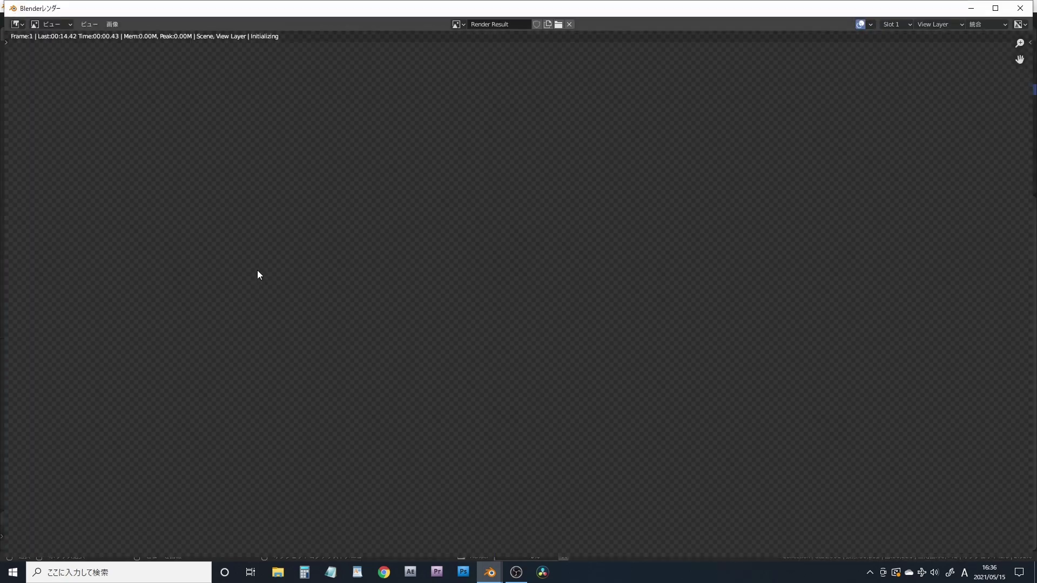
pyautogui.click(1017, 10)
pyautogui.press('Left')
pyautogui.press('Left')
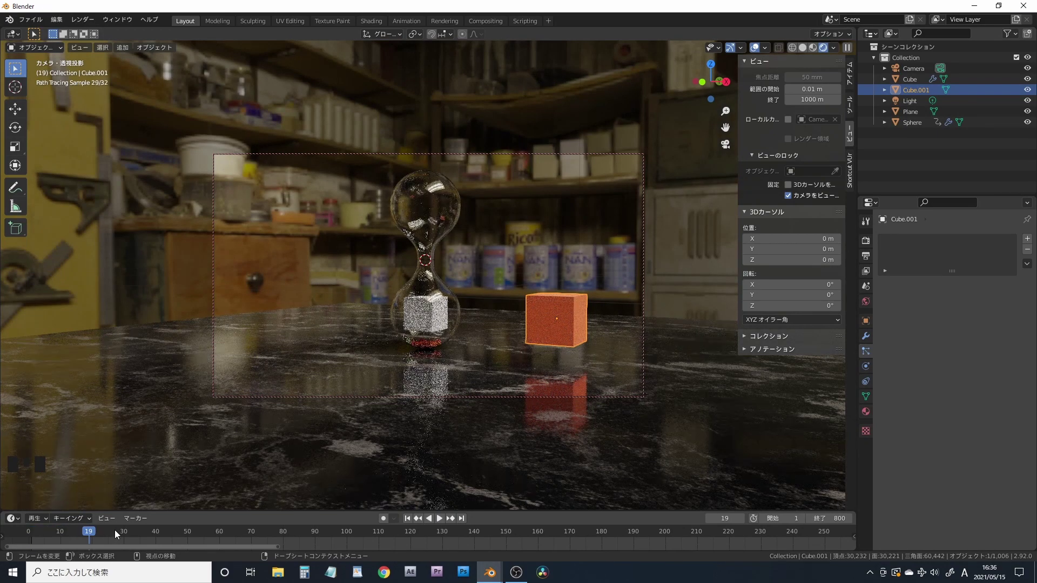
# Select the emitter cube in front wireframe view and run the Molecular simulation on its particles.
pyautogui.click(427, 319)
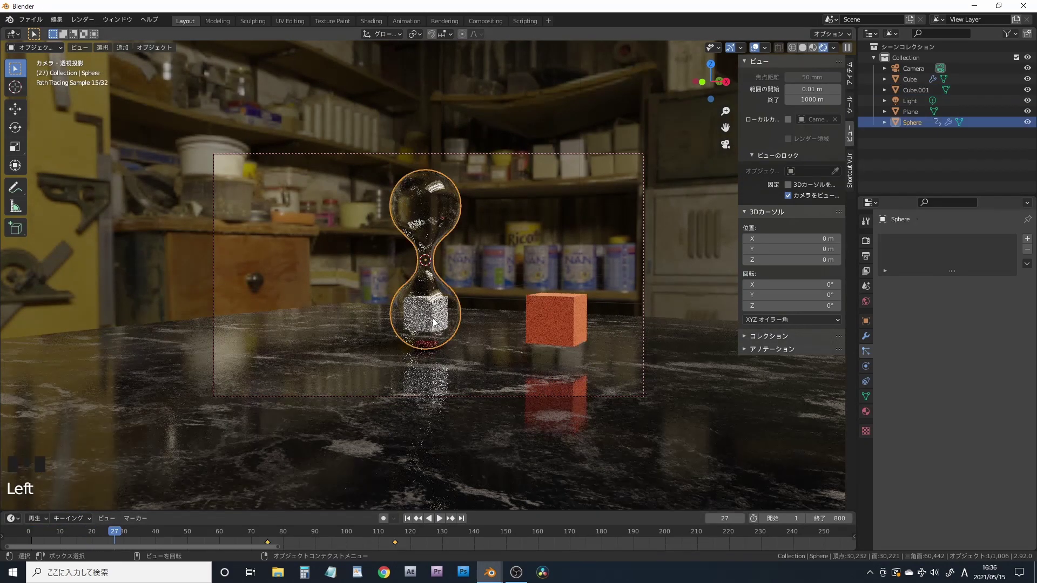
pyautogui.press('KP_1')
pyautogui.scroll(-10, 900, 449)
pyautogui.hotkey('shift', 'z')
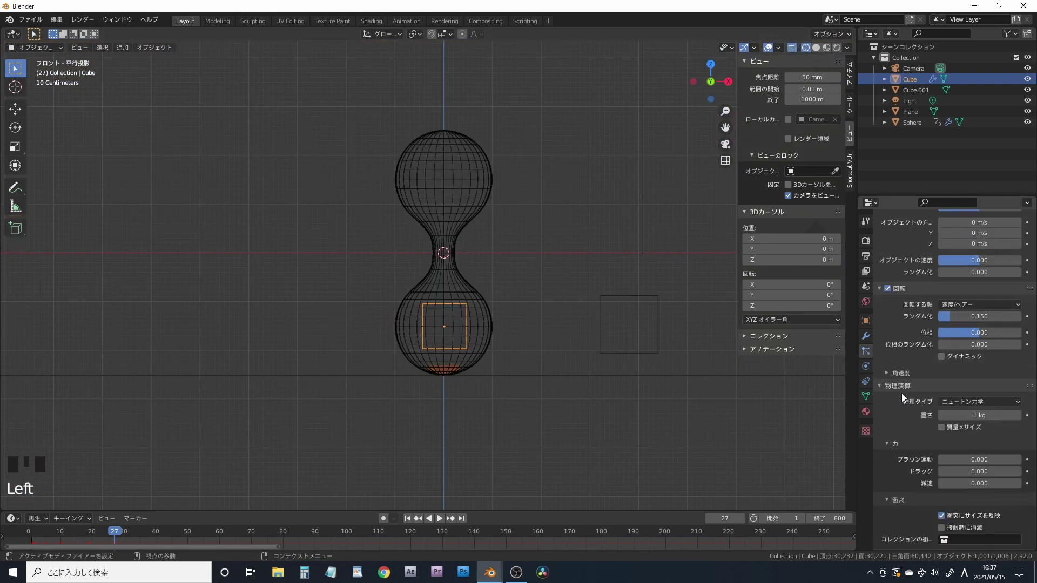
pyautogui.scroll(-5, 898, 399)
pyautogui.click(933, 357)
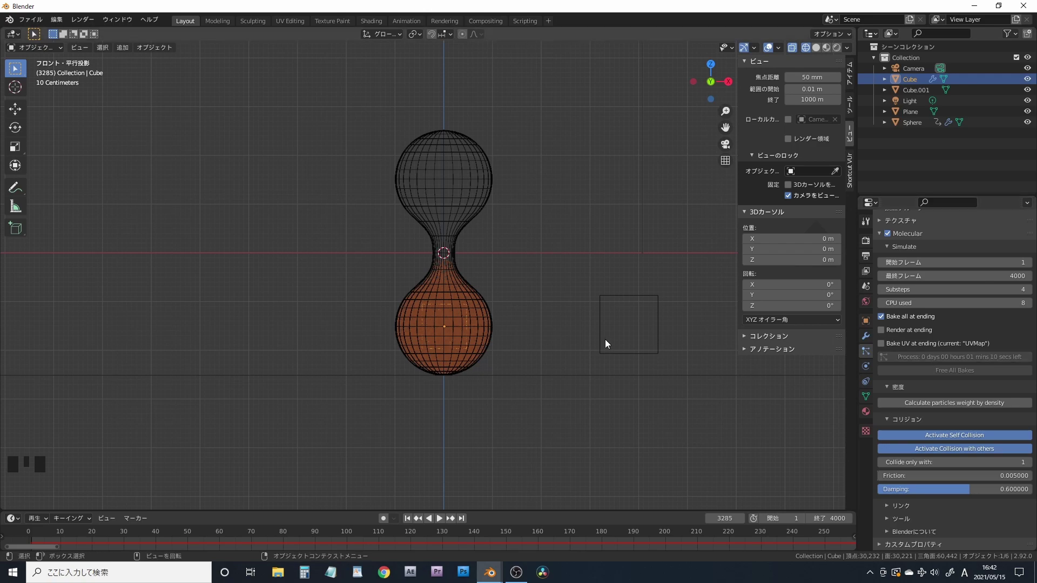
# Save the project under the new file name sunadokei_v.blend in the sunadokei project folder.
pyautogui.click(30, 19)
pyautogui.click(48, 103)
pyautogui.click(749, 300)
pyautogui.click(470, 453)
pyautogui.click(470, 454)
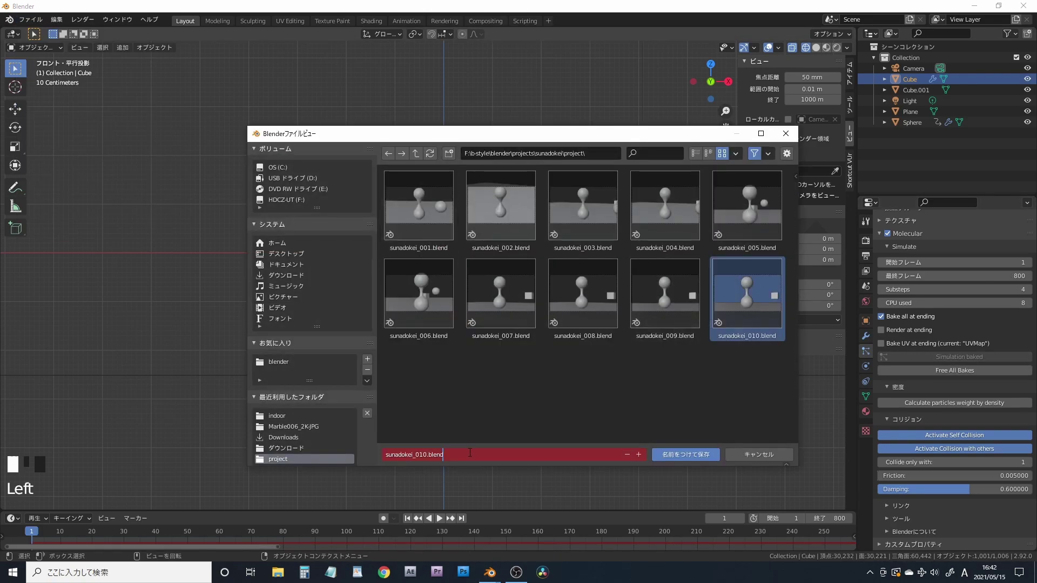
pyautogui.press('Left')
pyautogui.press('Left')
pyautogui.press('Left')
pyautogui.press('Left')
pyautogui.press('Left')
pyautogui.press('Left')
pyautogui.press('BackSpace')
pyautogui.press('BackSpace')
pyautogui.press('BackSpace')
pyautogui.write('v')
pyautogui.click(680, 458)
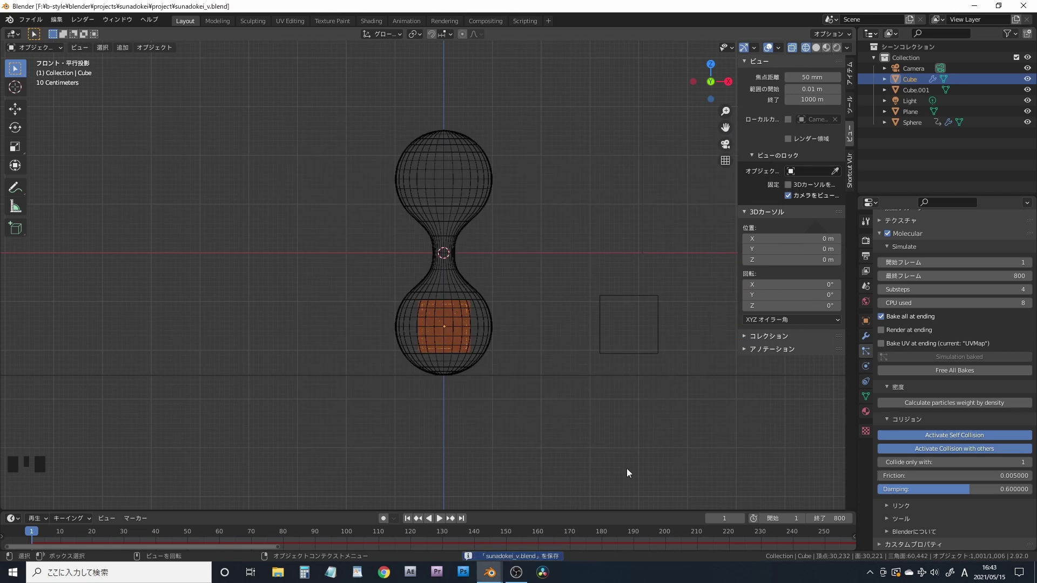
# Play back the baked simulation and render frame 9.
pyautogui.click(438, 518)
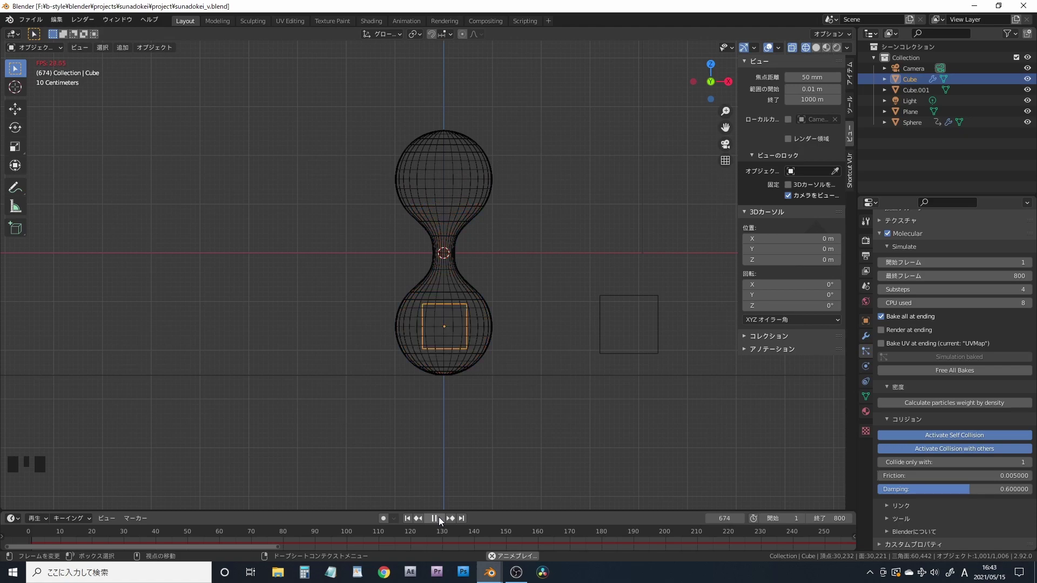
pyautogui.click(439, 518)
pyautogui.click(58, 531)
pyautogui.press('F12')
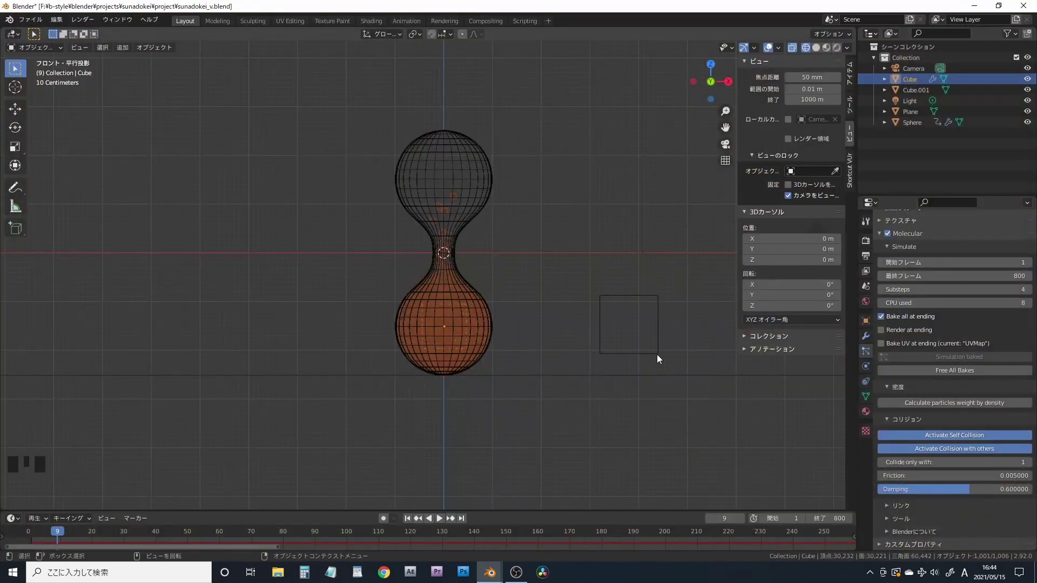
# Move the instance cube out of the frame in the camera view.
pyautogui.press('KP_0')
pyautogui.click(565, 342)
pyautogui.press('g')
pyautogui.click(701, 346)
# Enable compositing nodes in the Compositing workspace and turn on the Denoising Data pass for the view layer.
pyautogui.click(485, 21)
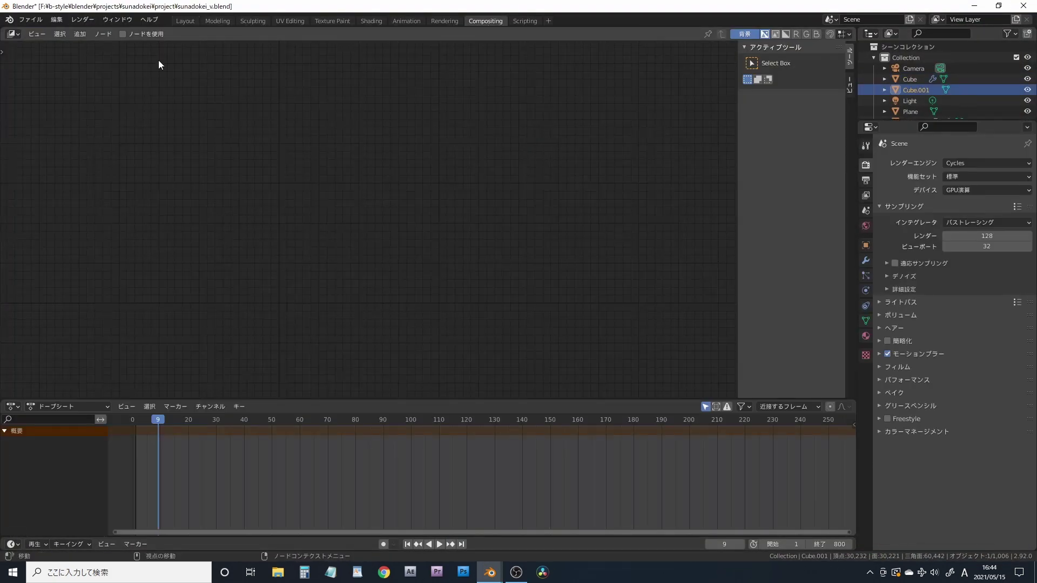
pyautogui.click(122, 34)
pyautogui.scroll(4, 436, 260)
pyautogui.click(866, 195)
pyautogui.click(946, 298)
# Add a Denoise node, feed it the Noisy Image, Denoising Normal and Denoising Albedo passes, and connect it to the Composite node.
pyautogui.hotkey('shift', 'a')
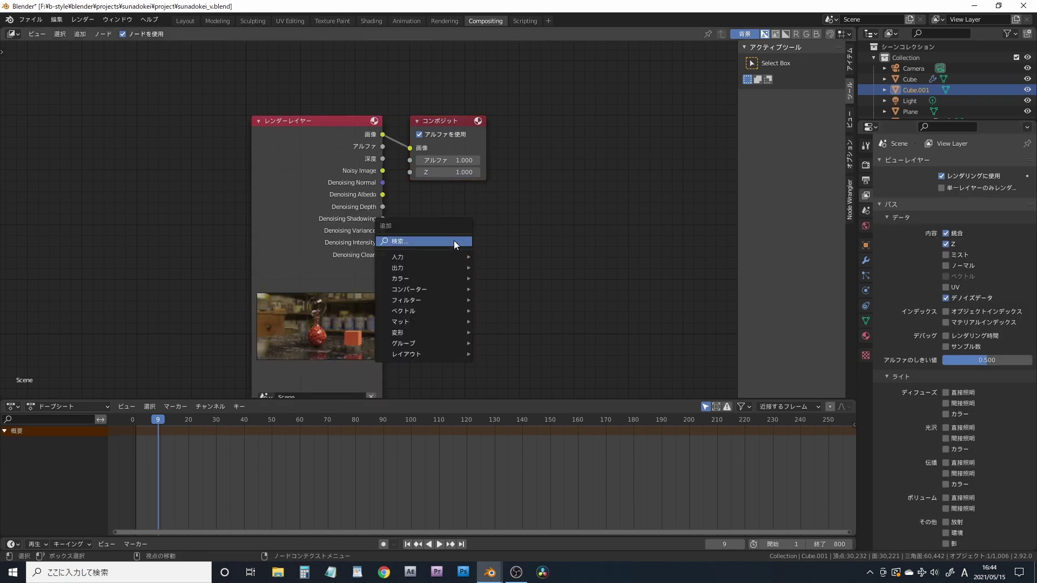
pyautogui.moveTo(427, 299)
pyautogui.click(511, 348)
pyautogui.click(409, 207)
pyautogui.moveTo(383, 171); pyautogui.dragTo(408, 268)
pyautogui.moveTo(383, 195); pyautogui.dragTo(409, 279)
pyautogui.moveTo(460, 121); pyautogui.dragTo(559, 130)
pyautogui.moveTo(485, 226); pyautogui.dragTo(508, 157)
pyautogui.moveTo(549, 126); pyautogui.dragTo(608, 121)
# Insert a Lens Distortion node between Denoise and Composite and set its dispersion to 0.05.
pyautogui.hotkey('shift', 'a')
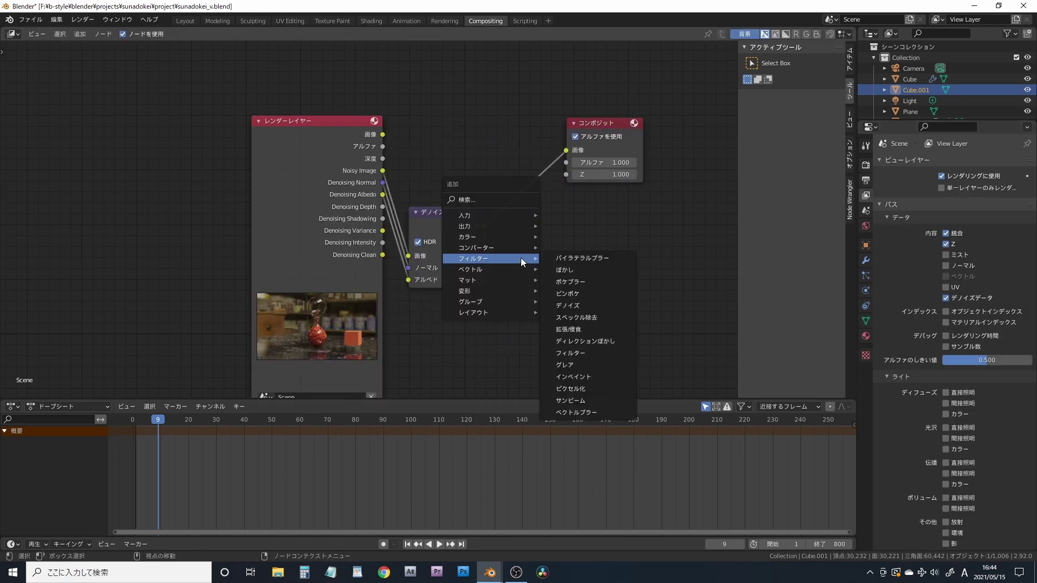
pyautogui.moveTo(519, 291)
pyautogui.click(568, 337)
pyautogui.click(568, 205)
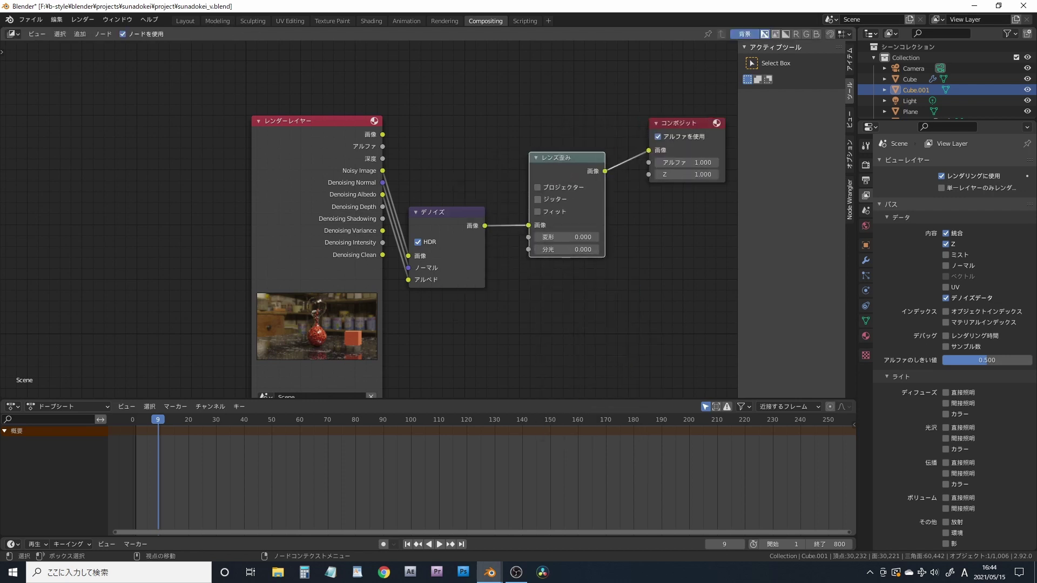
pyautogui.click(573, 250)
pyautogui.write('0.05')
pyautogui.press('Return')
# Render frame 9 through the compositor and close the finished render window.
pyautogui.click(866, 165)
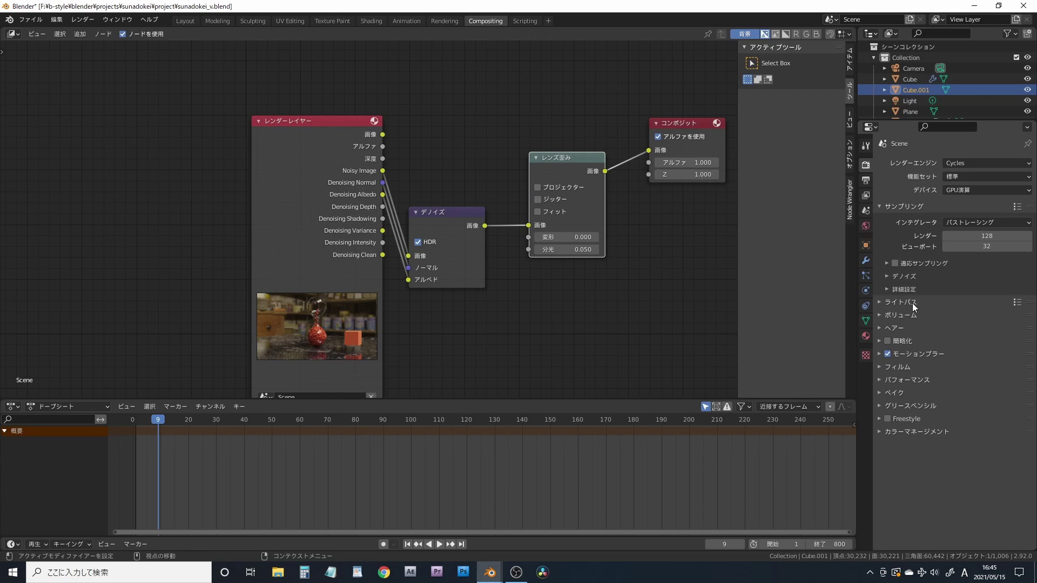
pyautogui.click(866, 180)
pyautogui.press('F12')
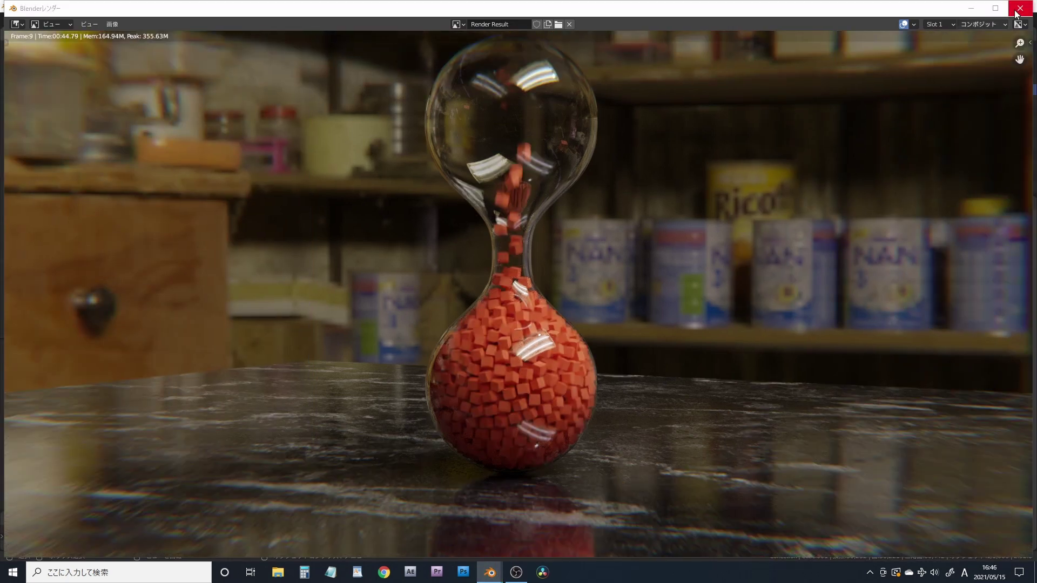
pyautogui.click(1020, 8)
# Enable depth of field on the camera and set the hourglass as its focus object.
pyautogui.click(912, 68)
pyautogui.click(866, 366)
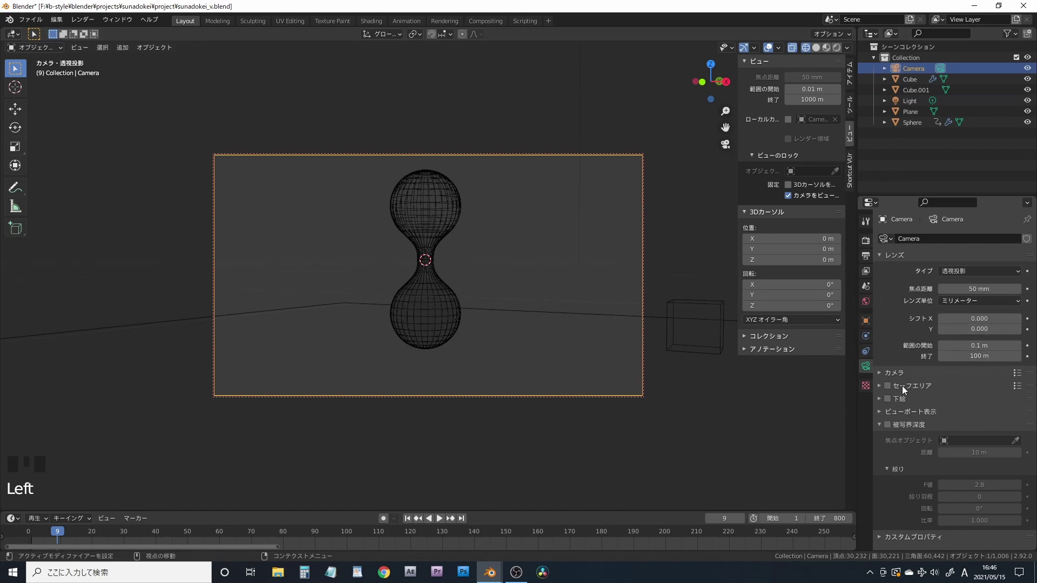
pyautogui.click(888, 425)
pyautogui.click(1016, 441)
pyautogui.click(446, 292)
# Set the camera's F-stop to 0.6 and render the frame again.
pyautogui.click(979, 485)
pyautogui.write('0.1')
pyautogui.press('Return')
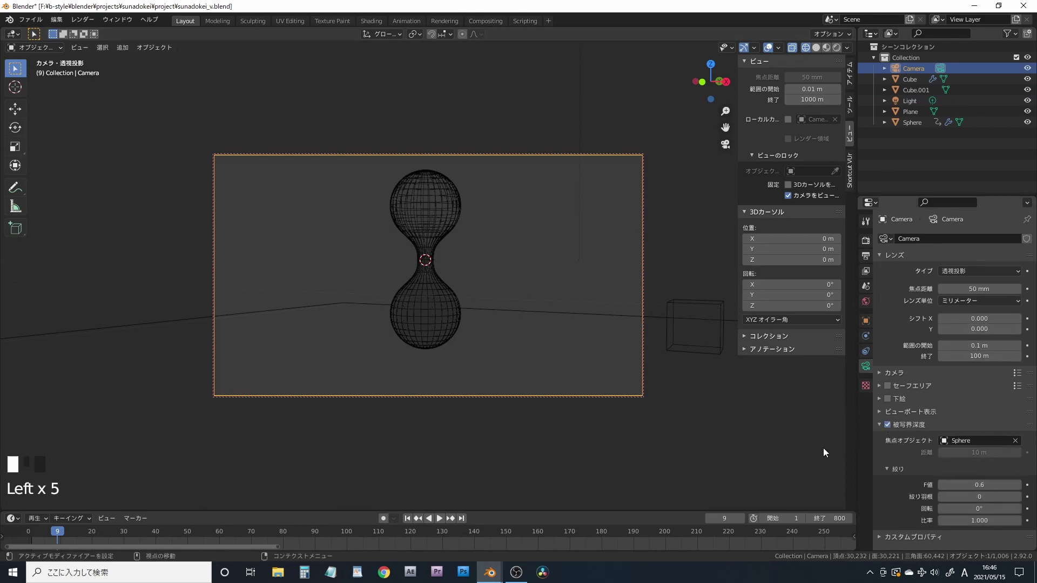
pyautogui.press('F12')
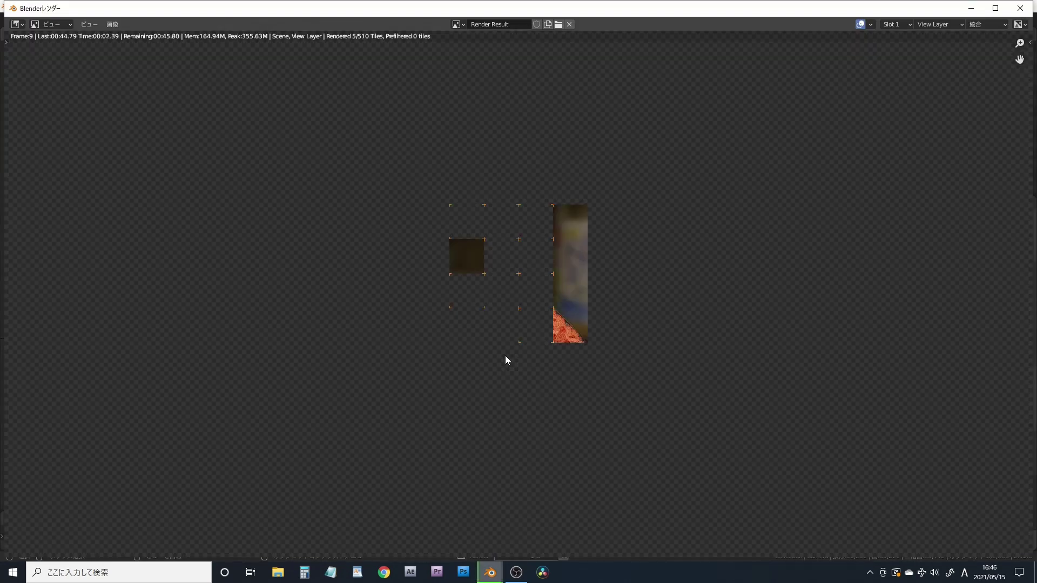